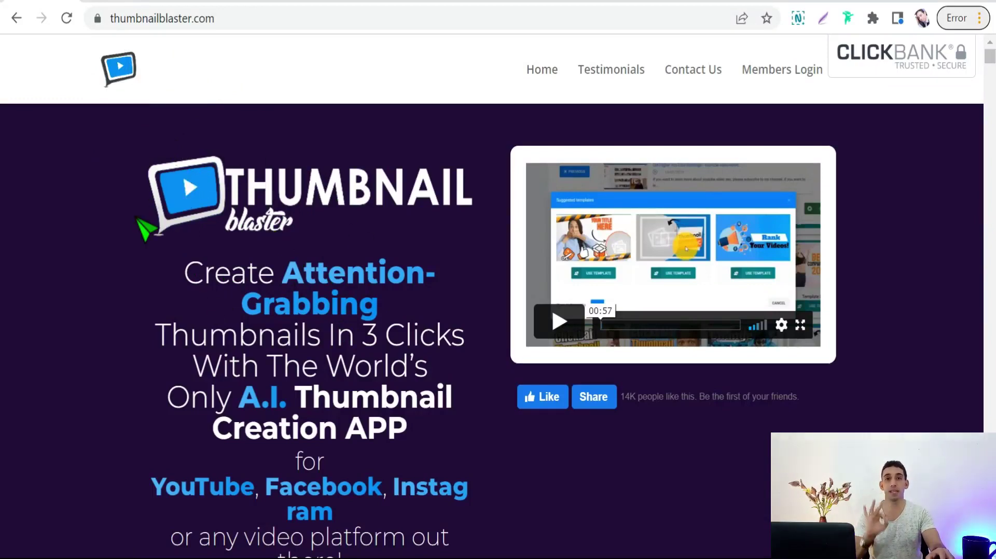
Review the Thumbnail Blaster sales page down to the purchase contents and highlight the "30 thumbnail templates" line
scroll(224, 248, "down", 5)
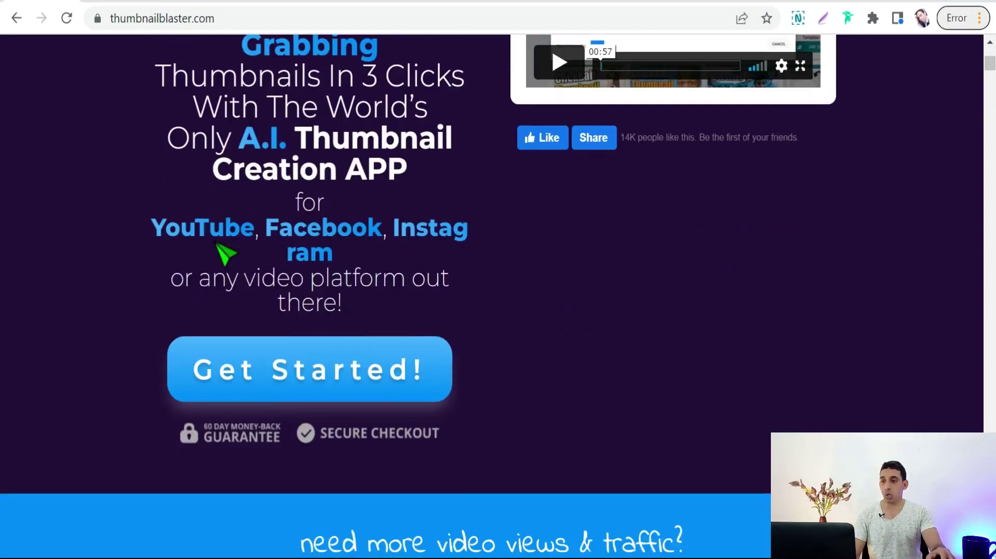
scroll(123, 240, "down", 15)
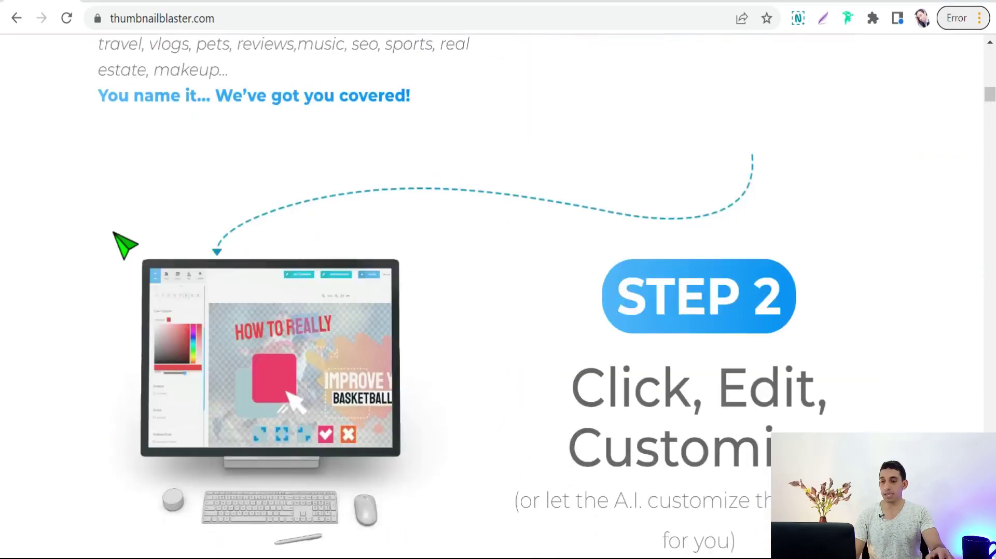
scroll(118, 243, "down", 15)
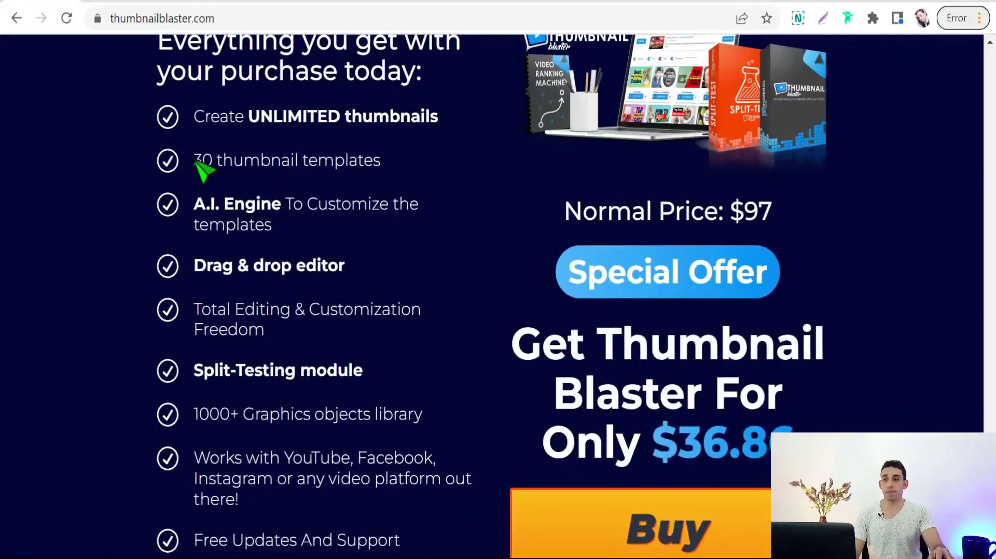
left_click_drag(196, 162, 380, 162)
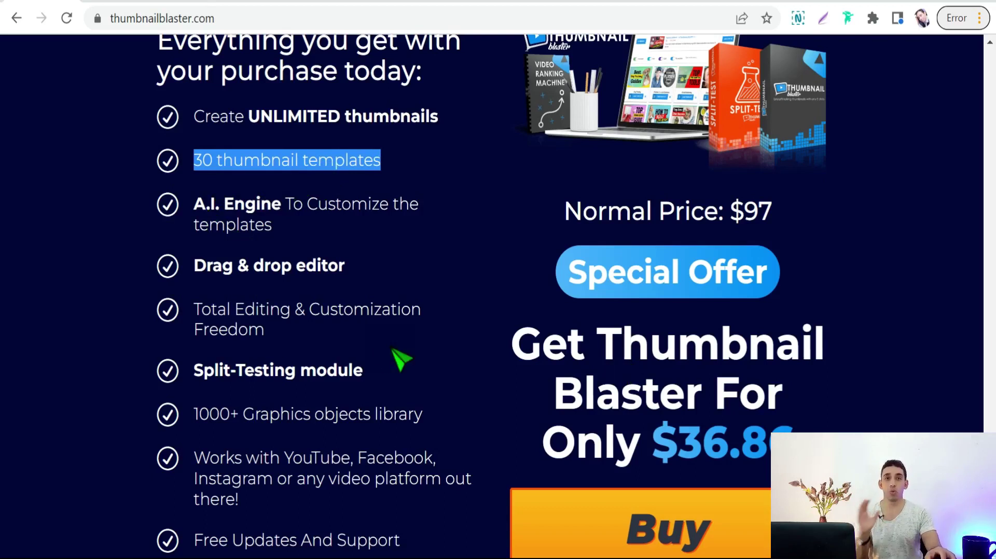
scroll(258, 297, "up", 1)
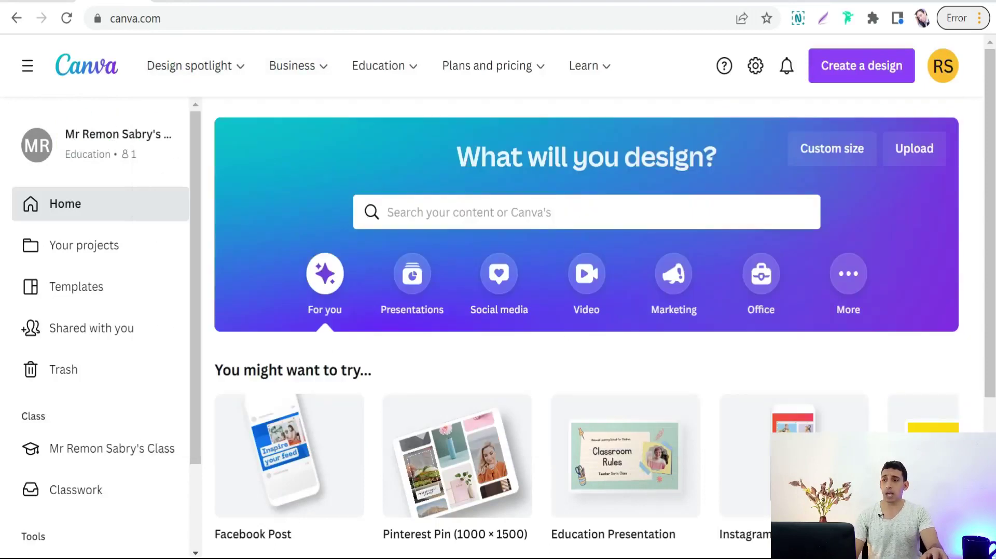
Switch to Canva and search its templates for "youtube thumbnail"
left_click(452, 213)
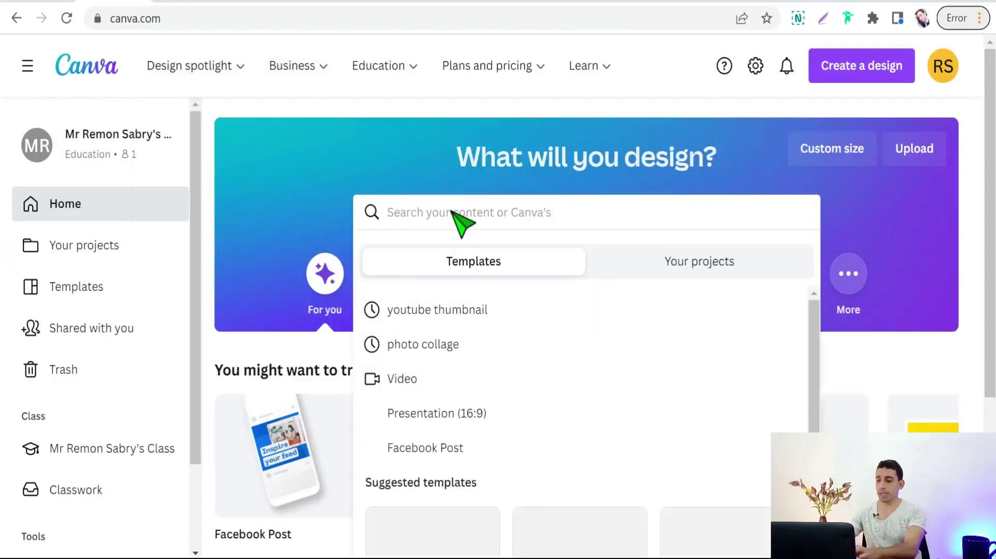
type("youtube th")
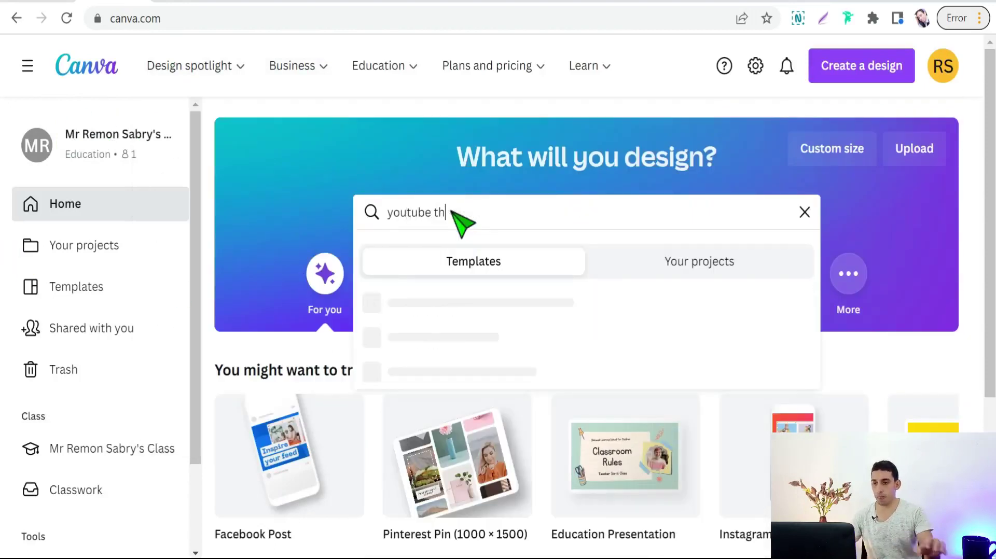
left_click(469, 311)
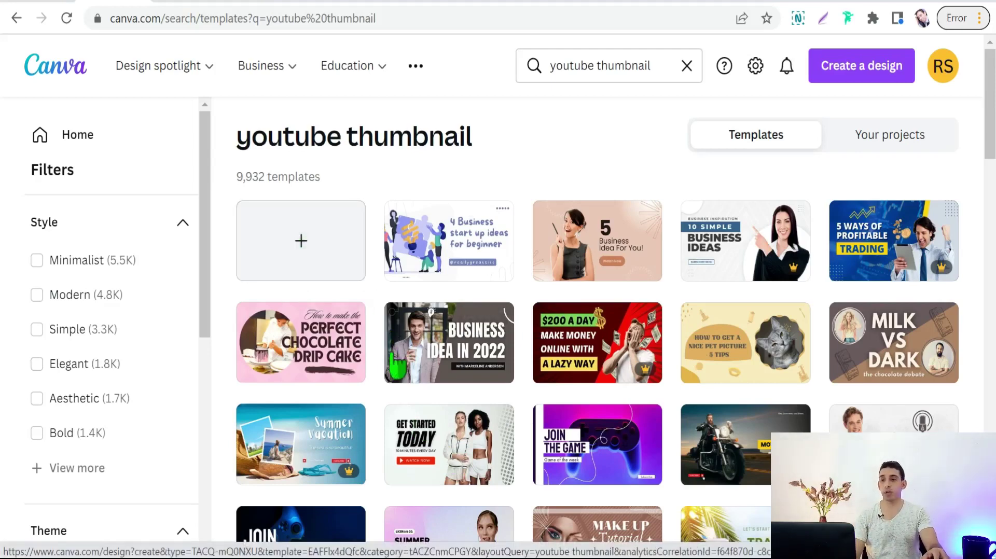
Browse Canva's YouTube thumbnail templates for usable designs across different topics
scroll(451, 352, "down", 5)
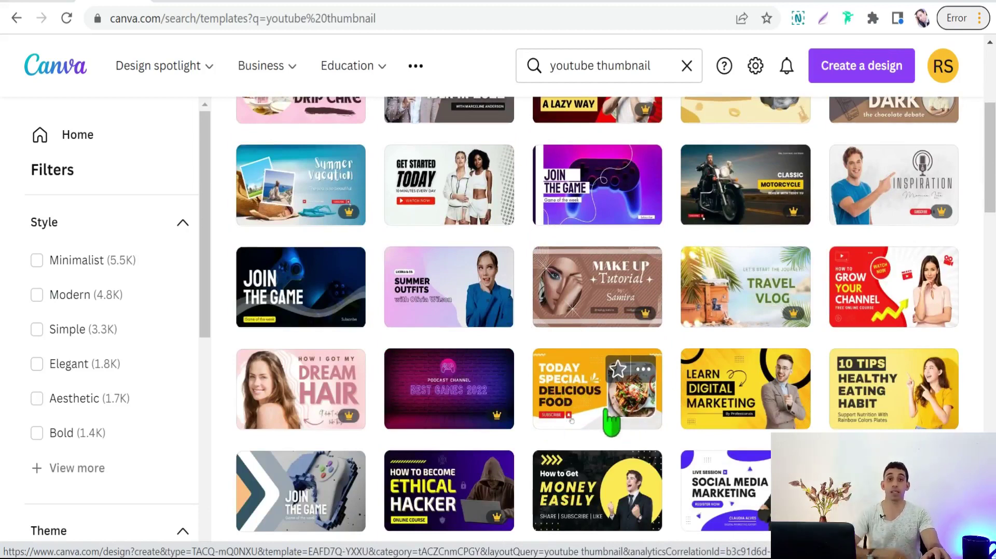
scroll(488, 363, "down", 5)
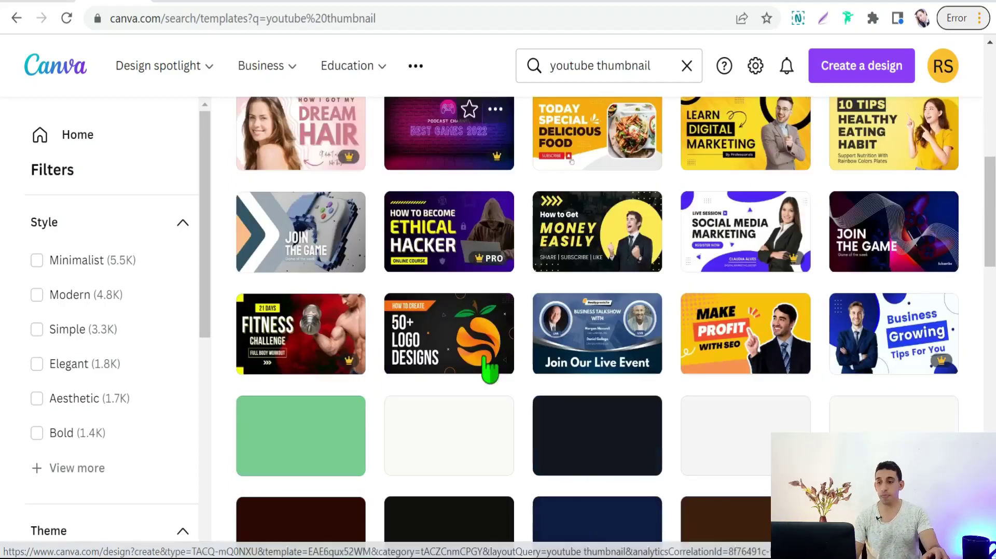
scroll(489, 363, "down", 2)
left_click(459, 243)
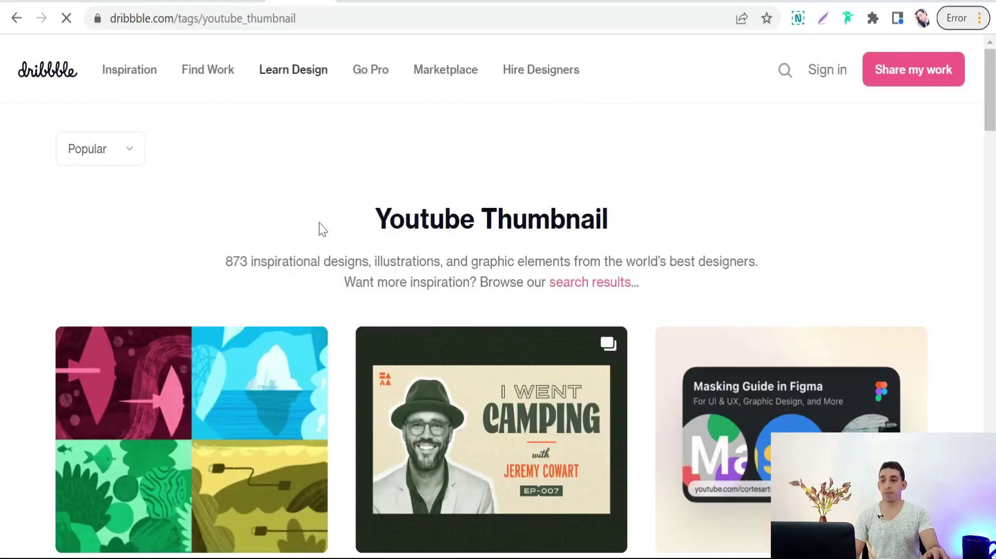
Switch to Dribbble and examine the designs tagged Youtube Thumbnail for inspiration
scroll(332, 259, "down", 3)
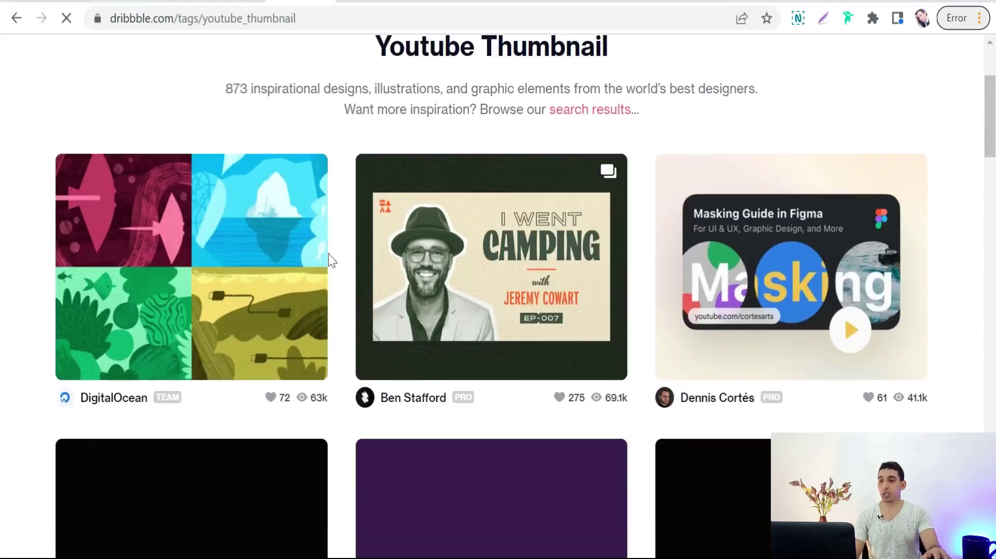
scroll(329, 252, "up", 2)
scroll(312, 254, "down", 5)
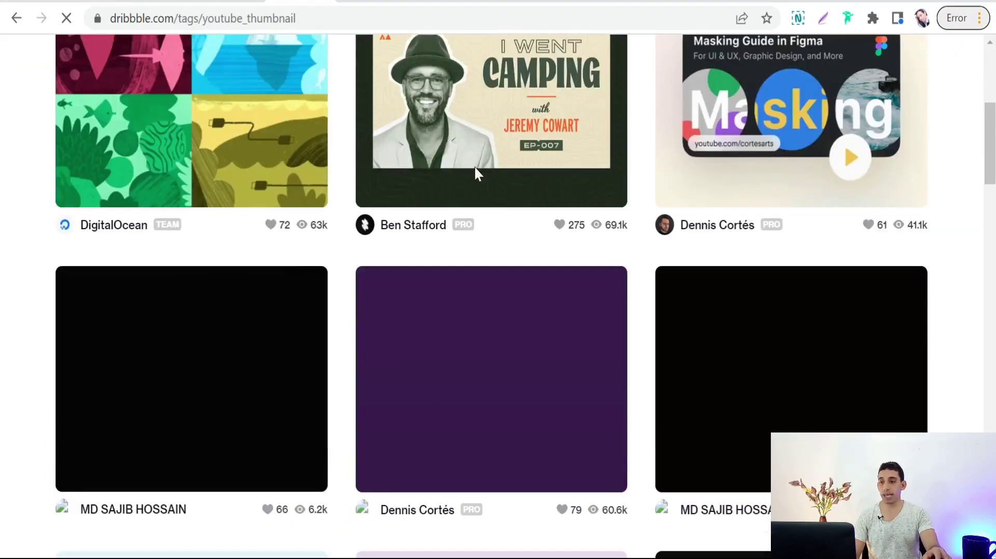
scroll(435, 171, "down", 3)
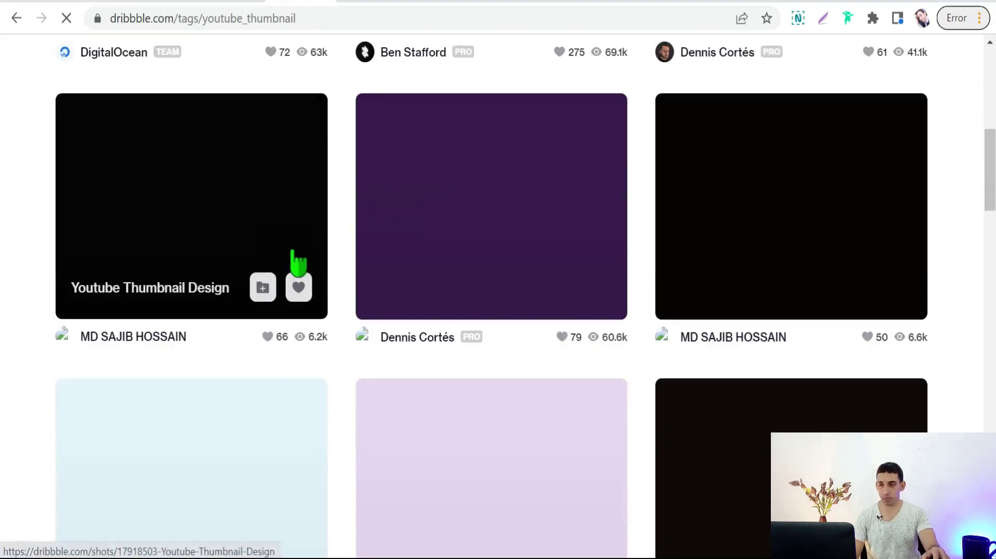
scroll(358, 267, "down", 5)
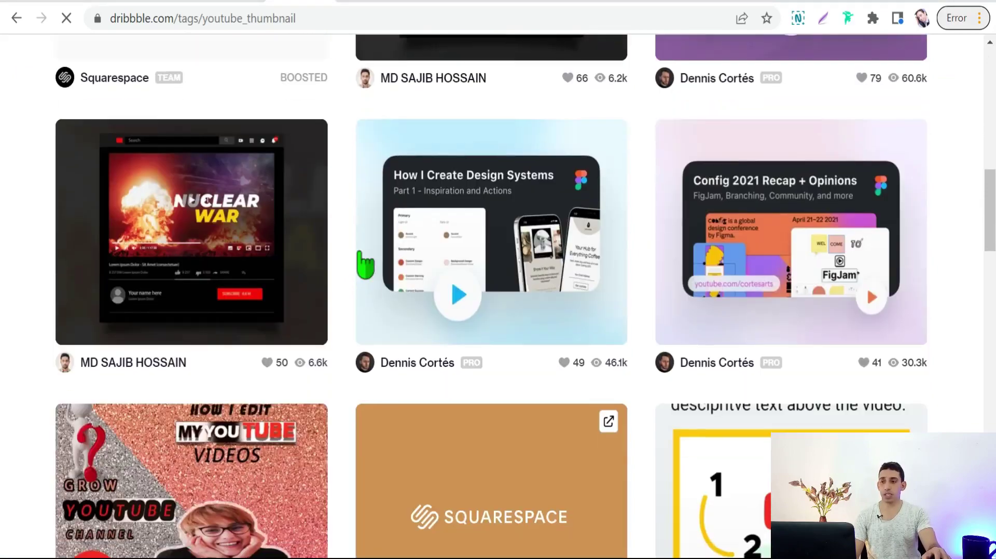
scroll(387, 269, "down", 6)
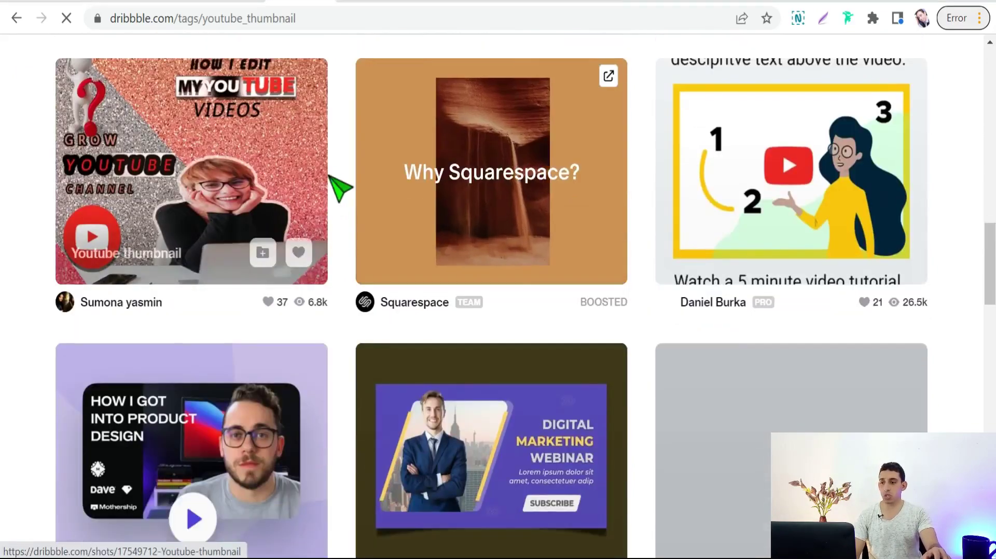
scroll(376, 205, "down", 10)
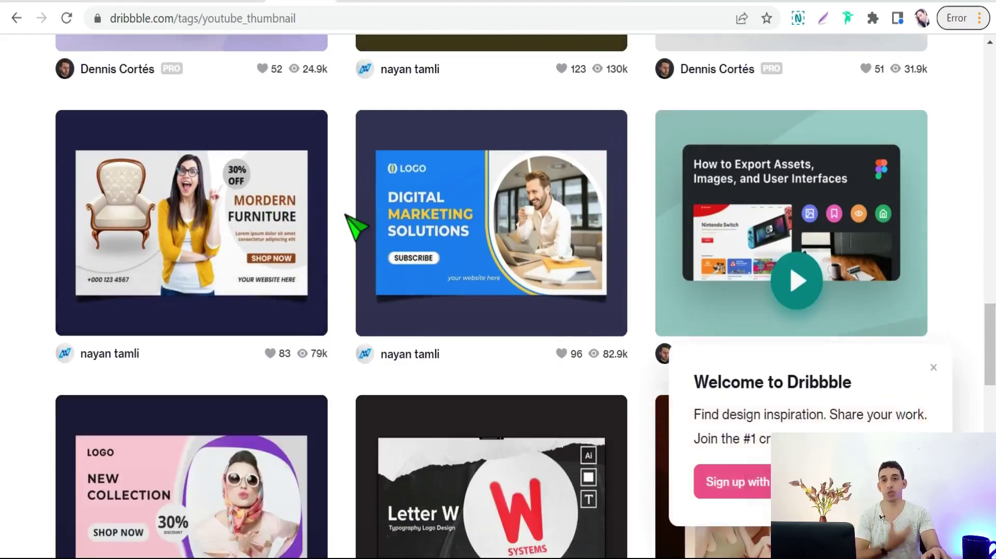
scroll(356, 222, "down", 10)
scroll(293, 233, "down", 2)
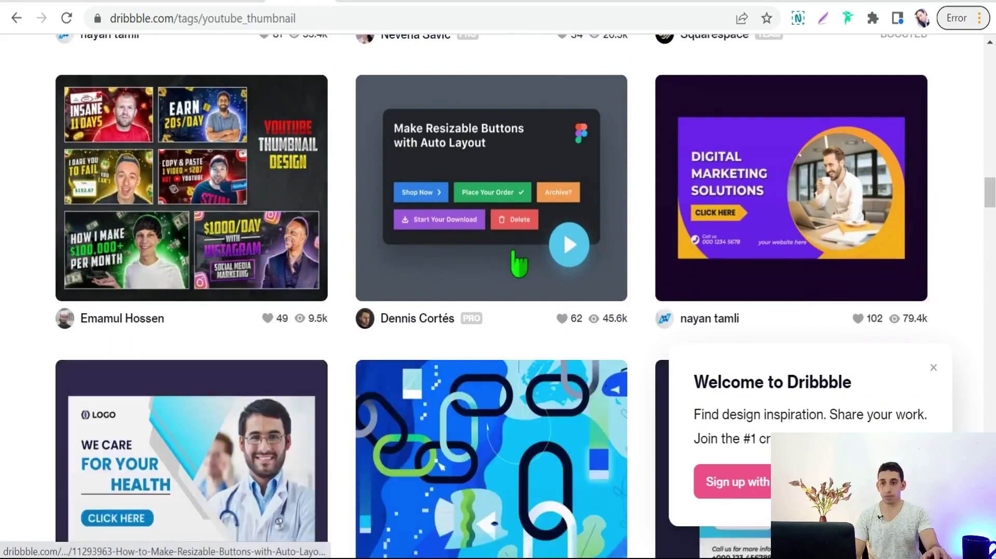
scroll(517, 262, "down", 7)
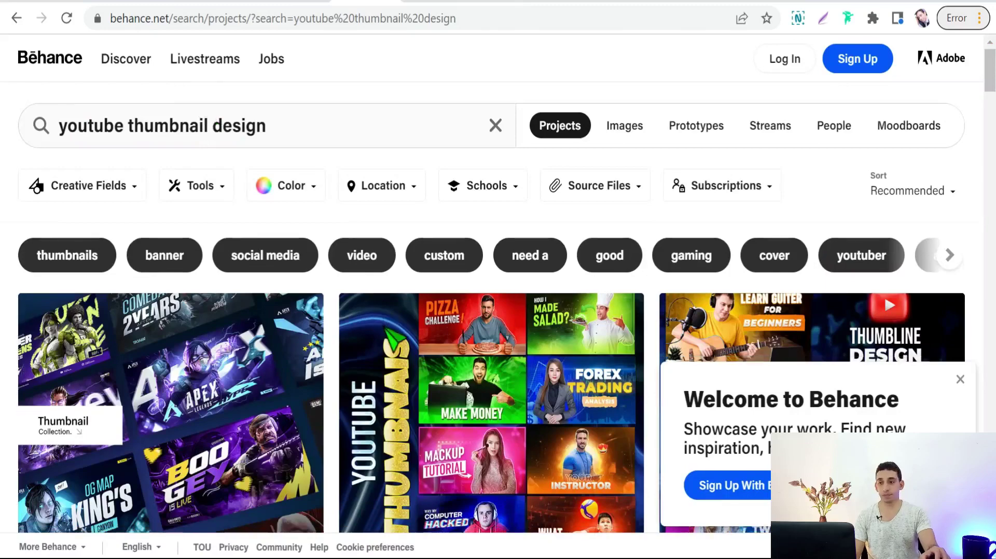
Switch to Behance, dismiss the welcome pop-up and examine the "youtube thumbnail design" projects for inspiration
scroll(467, 311, "down", 3)
left_click(960, 380)
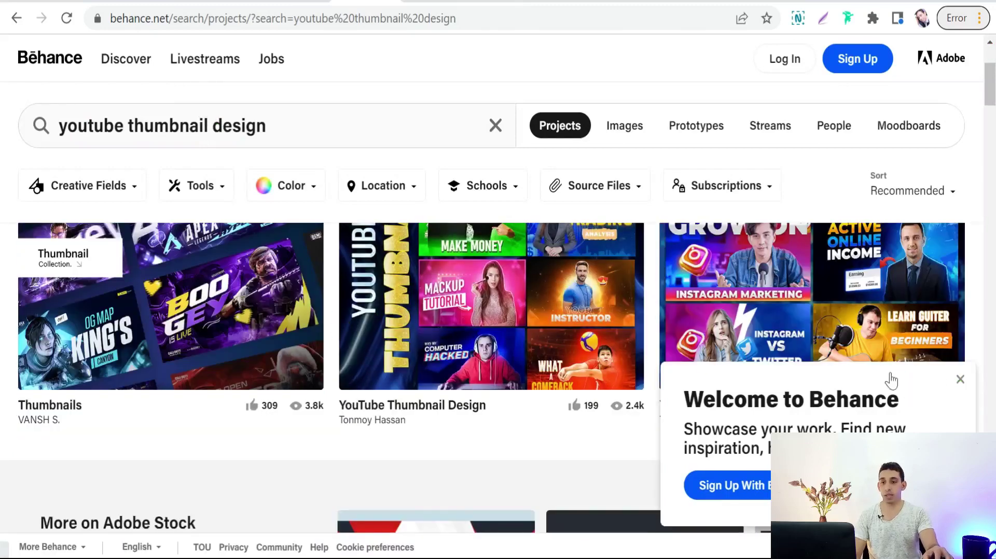
scroll(318, 335, "down", 1)
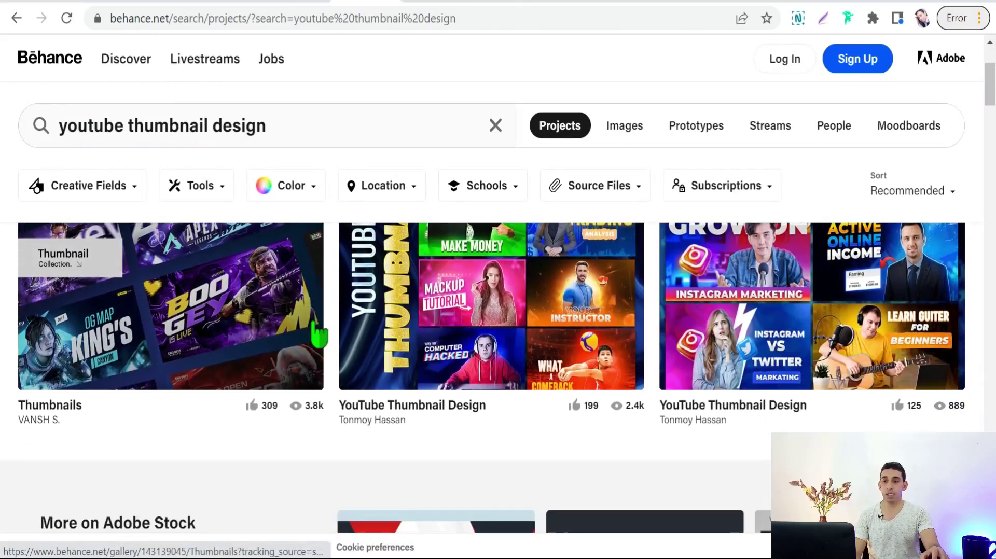
scroll(219, 314, "up", 3)
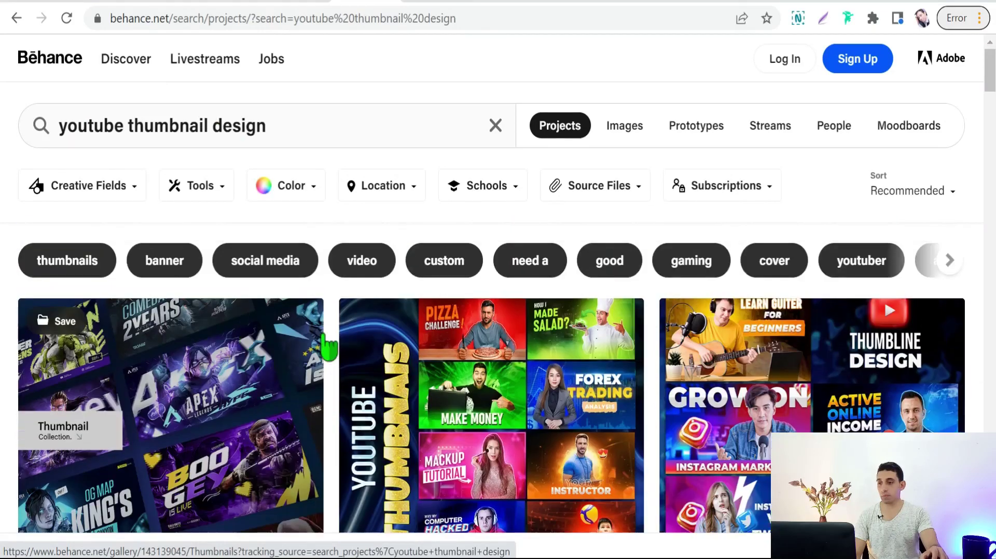
scroll(329, 348, "down", 1)
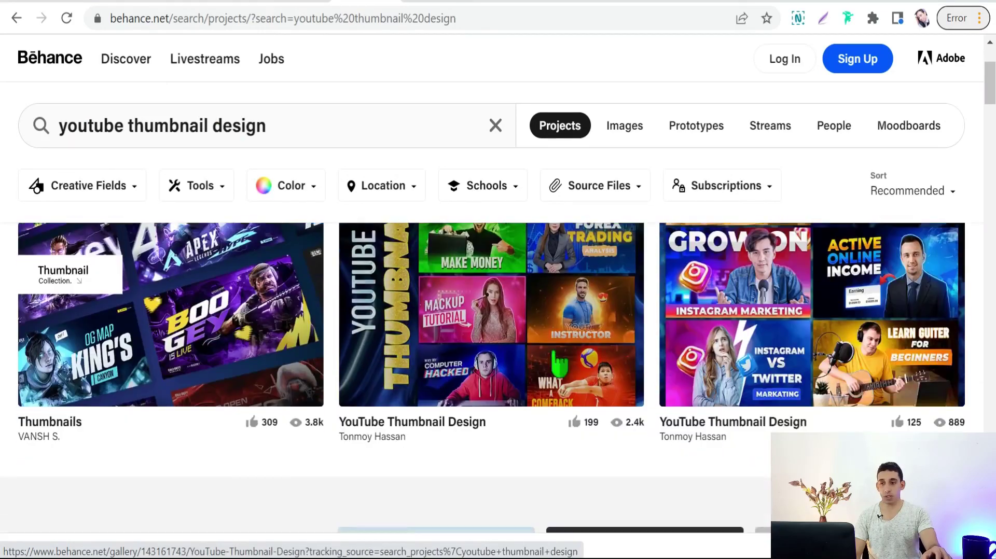
scroll(411, 371, "down", 5)
scroll(424, 353, "up", 5)
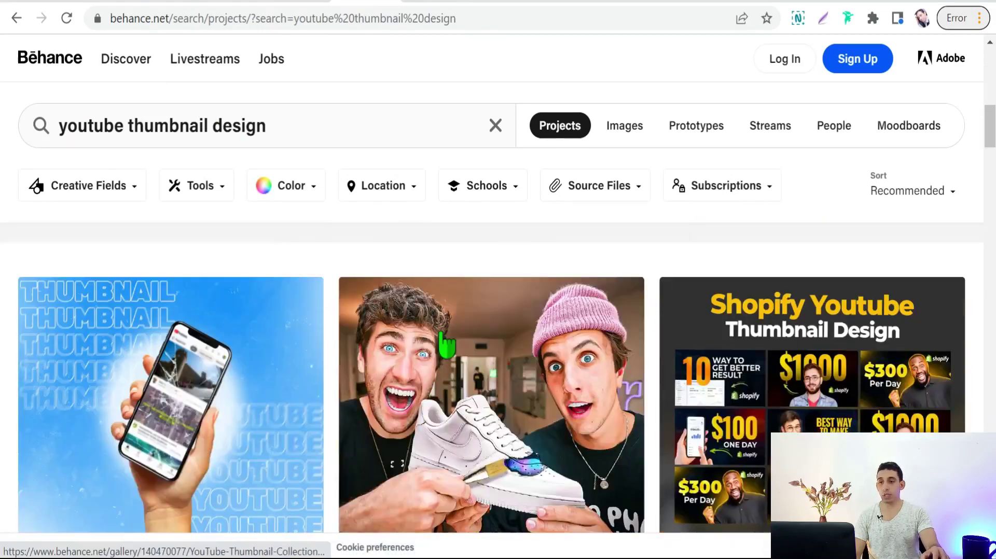
scroll(445, 345, "down", 5)
scroll(252, 349, "up", 2)
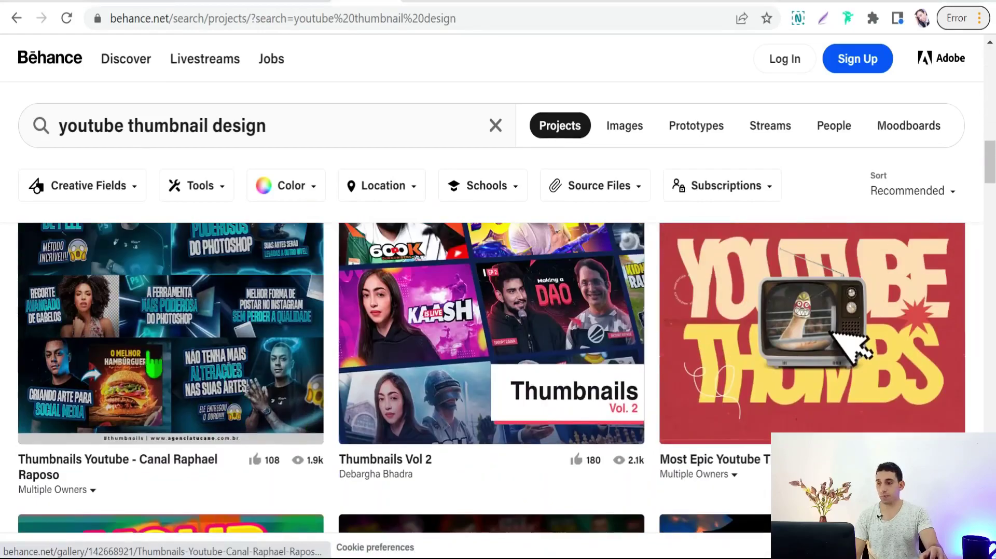
scroll(275, 347, "down", 5)
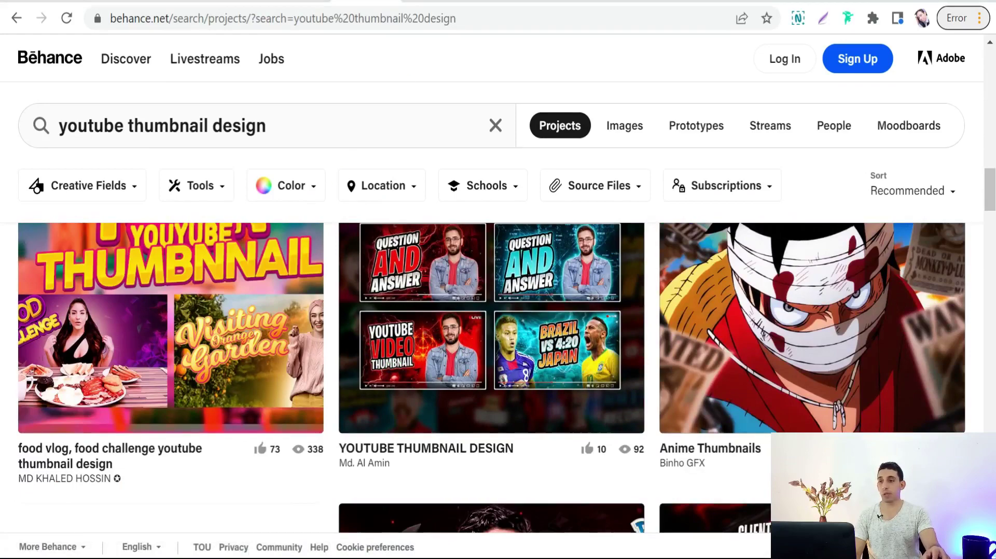
Switch to Pinterest and look through the pins for "youtube thumbnail design ideas"
key("ctrl+Tab")
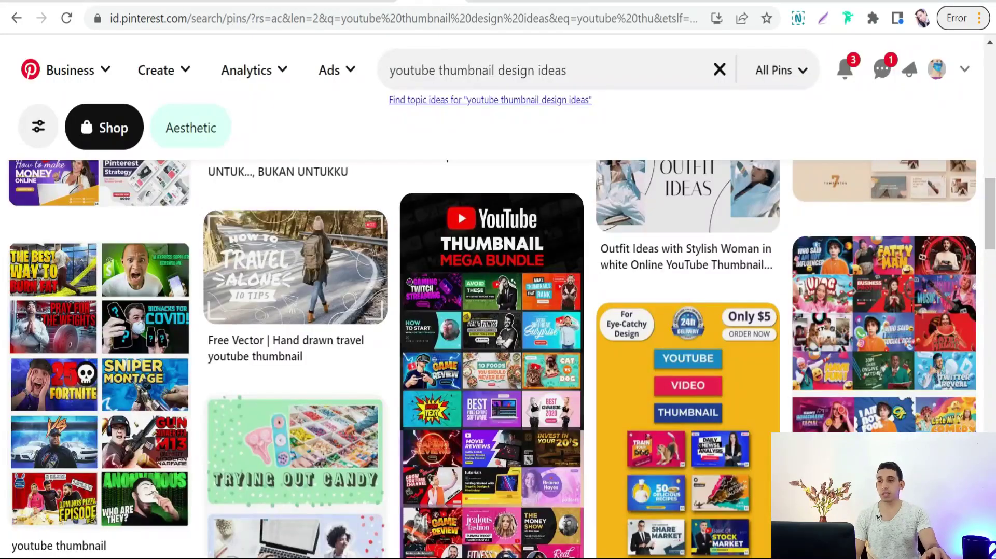
scroll(678, 344, "down", 3)
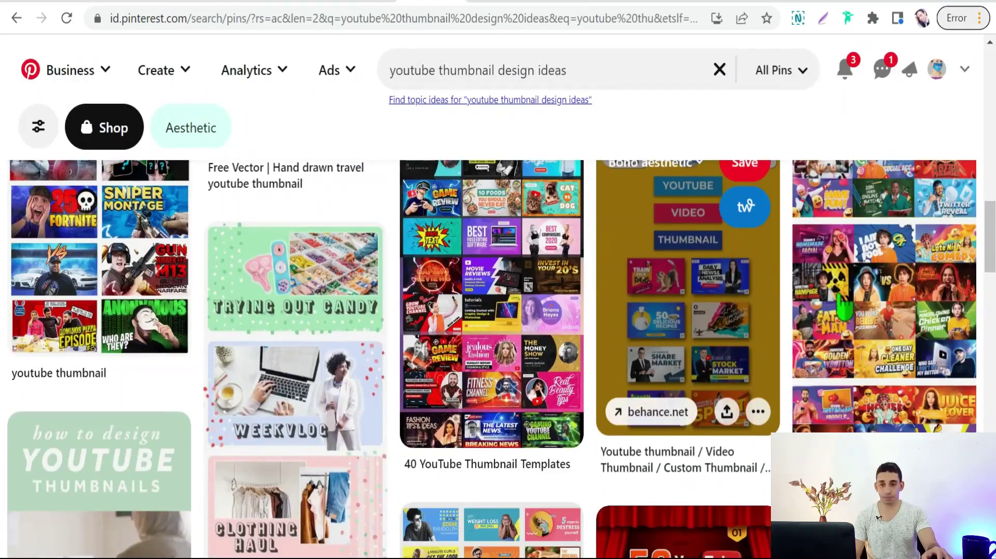
scroll(124, 284, "down", 5)
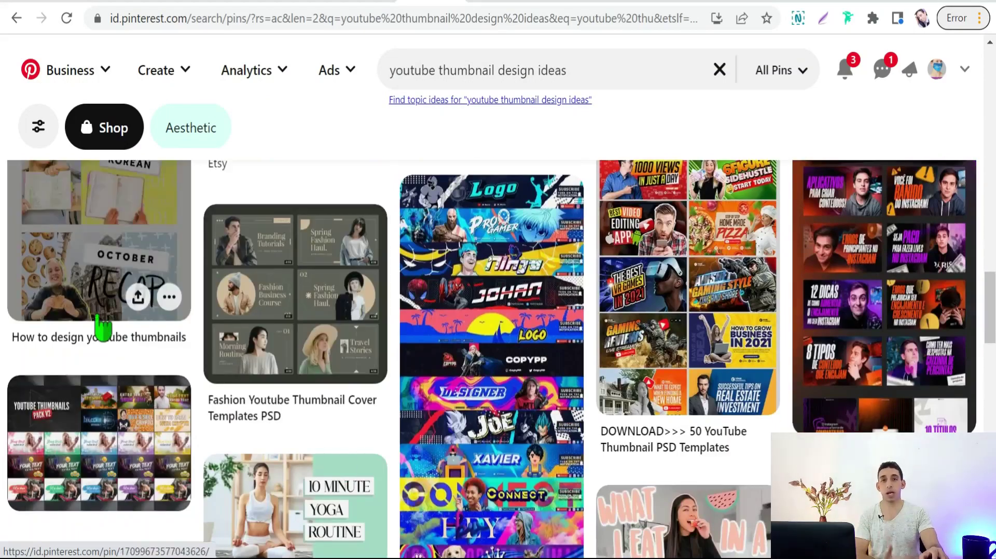
scroll(356, 395, "down", 5)
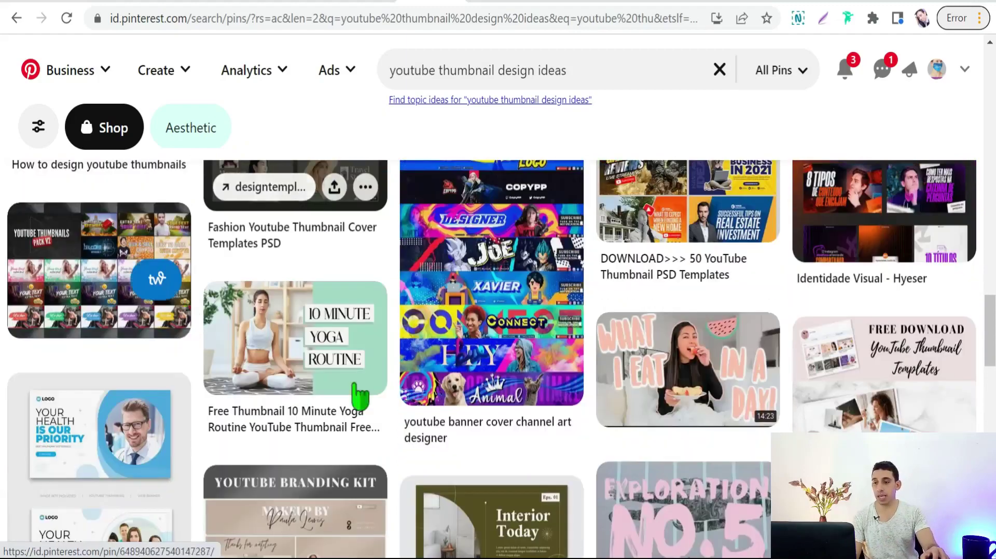
scroll(605, 329, "down", 6)
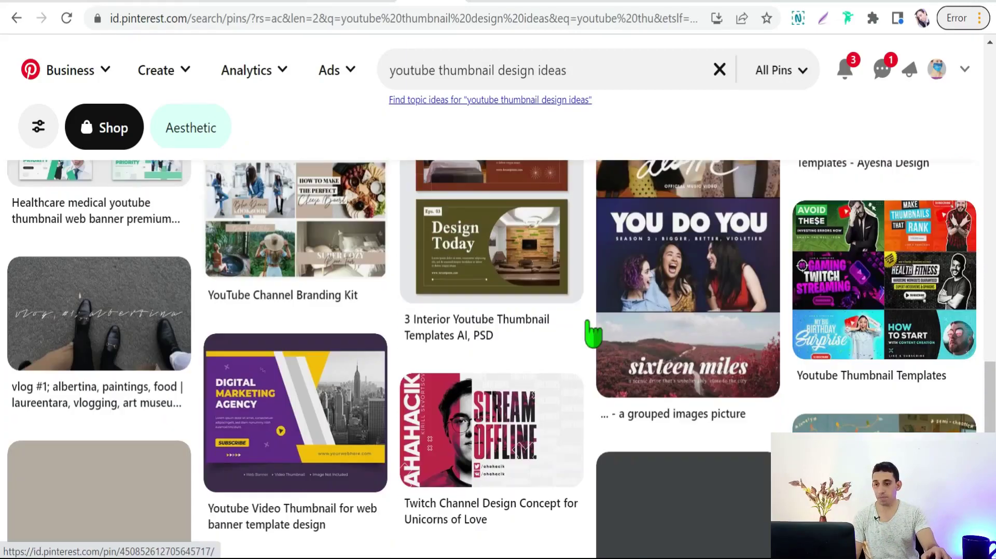
scroll(249, 355, "down", 4)
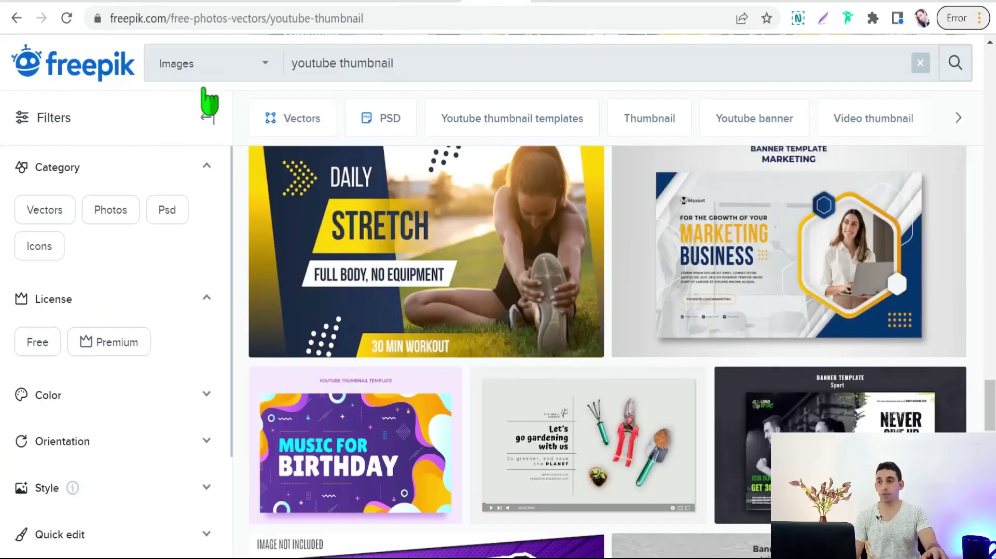
Switch to Freepik and look through the "youtube thumbnail" image results to the end of the page
scroll(369, 197, "down", 3)
scroll(381, 230, "down", 3)
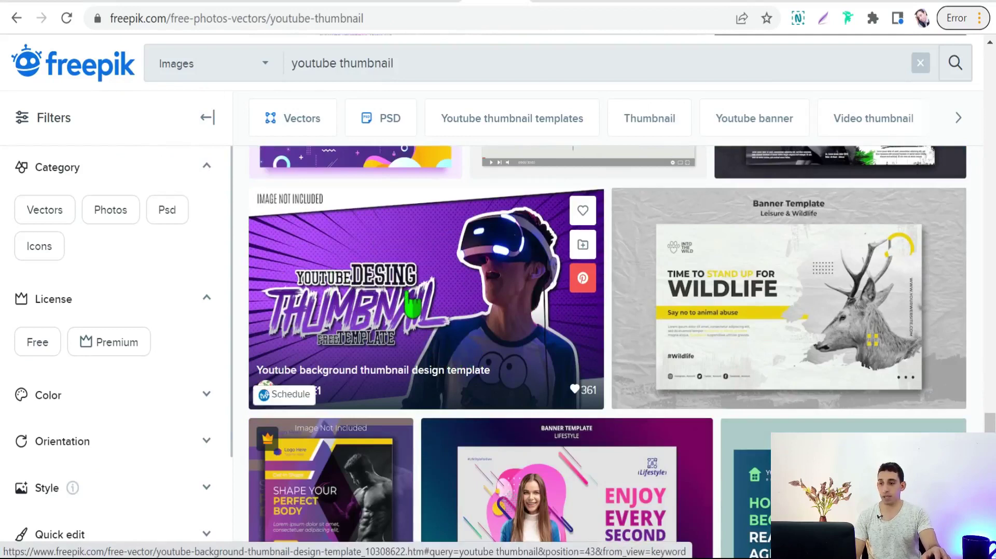
scroll(441, 333, "down", 3)
scroll(473, 334, "down", 3)
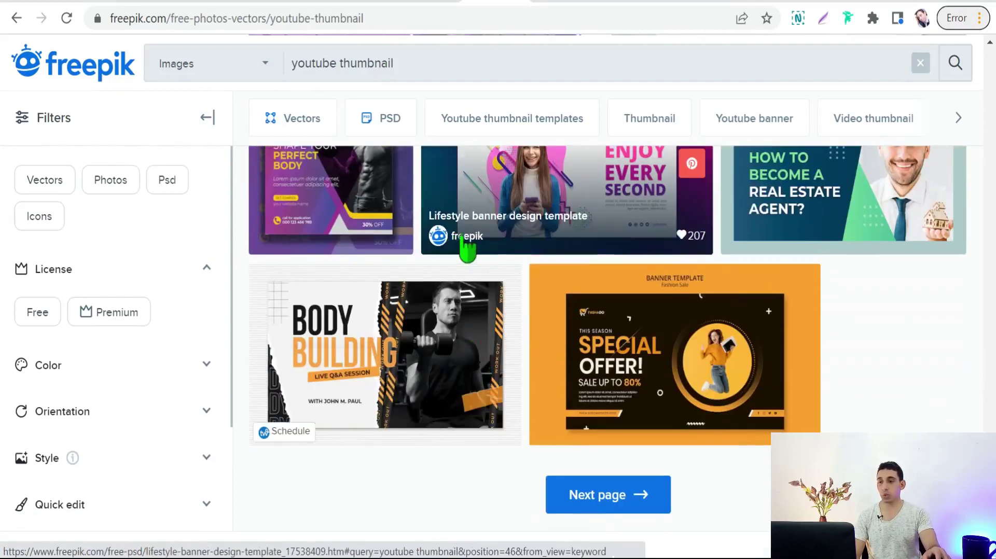
scroll(459, 291, "down", 3)
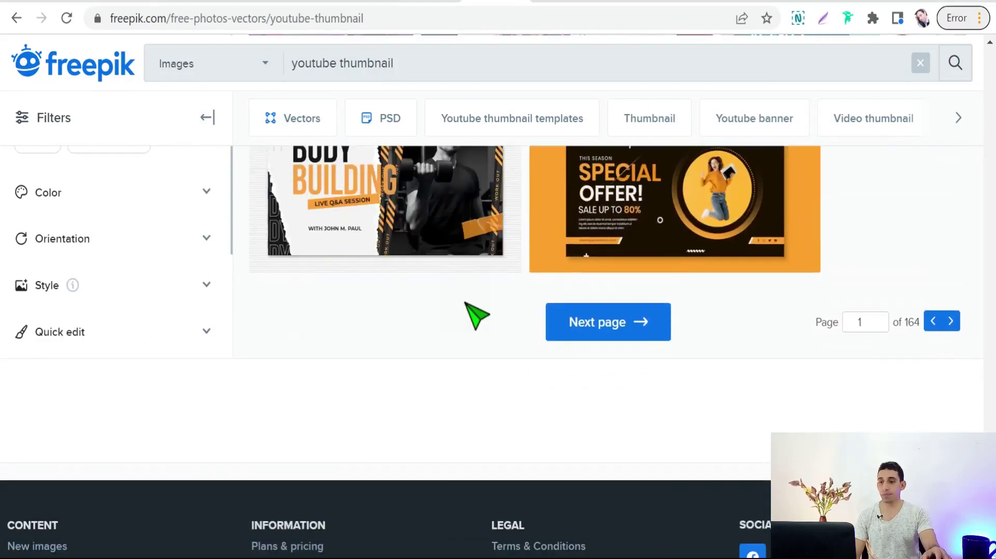
Open the second page of the Freepik "youtube thumbnail" results and look through its designs
left_click(620, 334)
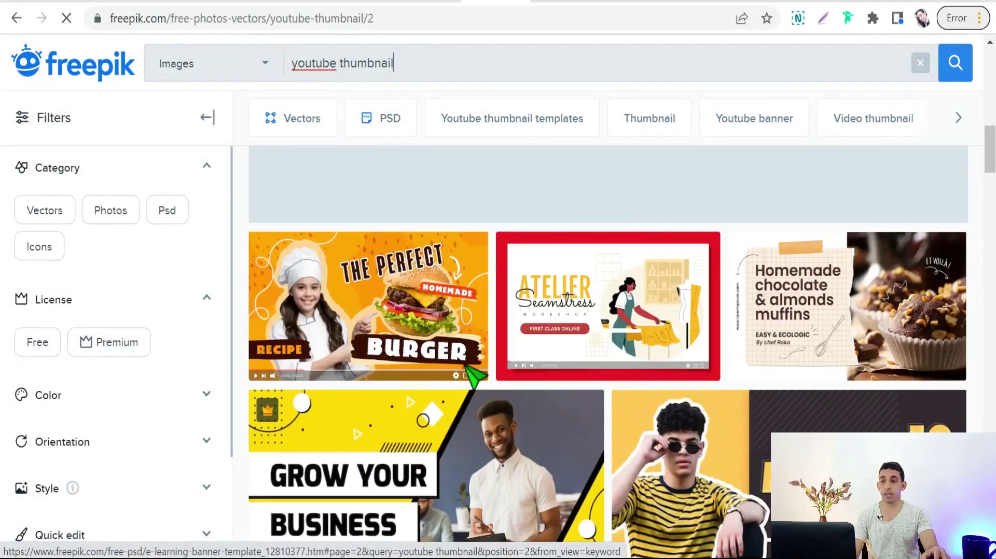
scroll(493, 378, "down", 3)
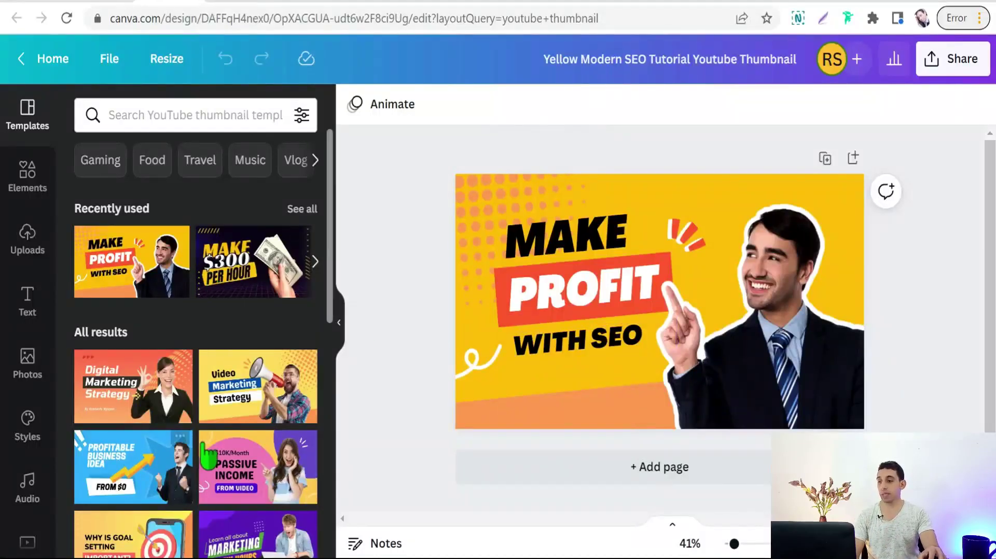
Switch to the Canva thumbnail design, look through its templates and set link sharing to Anyone with the link
scroll(138, 420, "down", 3)
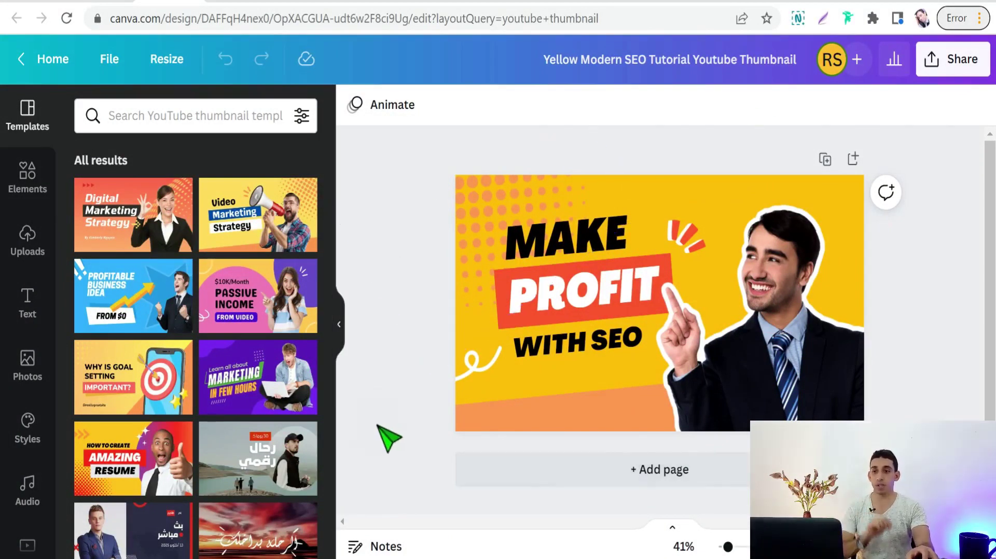
left_click(934, 65)
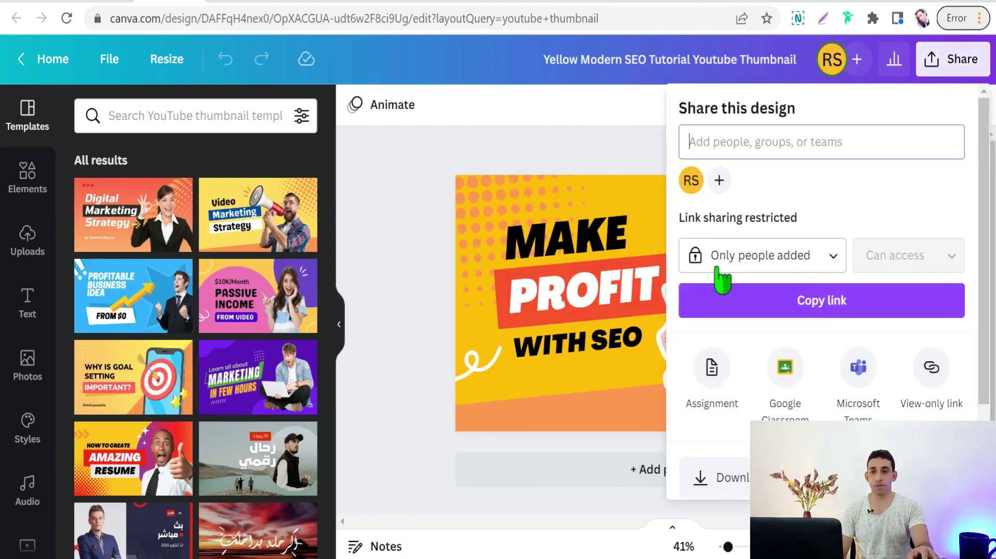
left_click(835, 257)
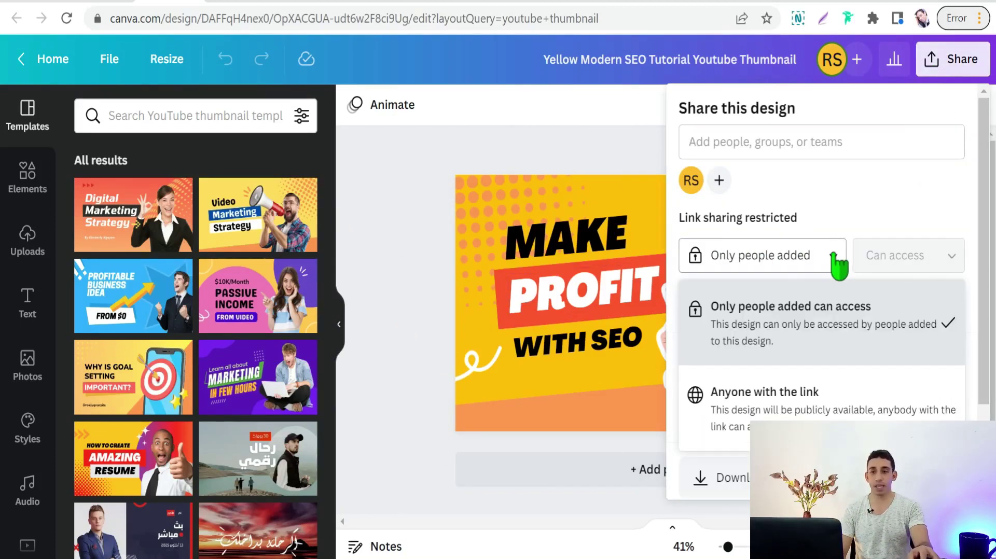
left_click(769, 407)
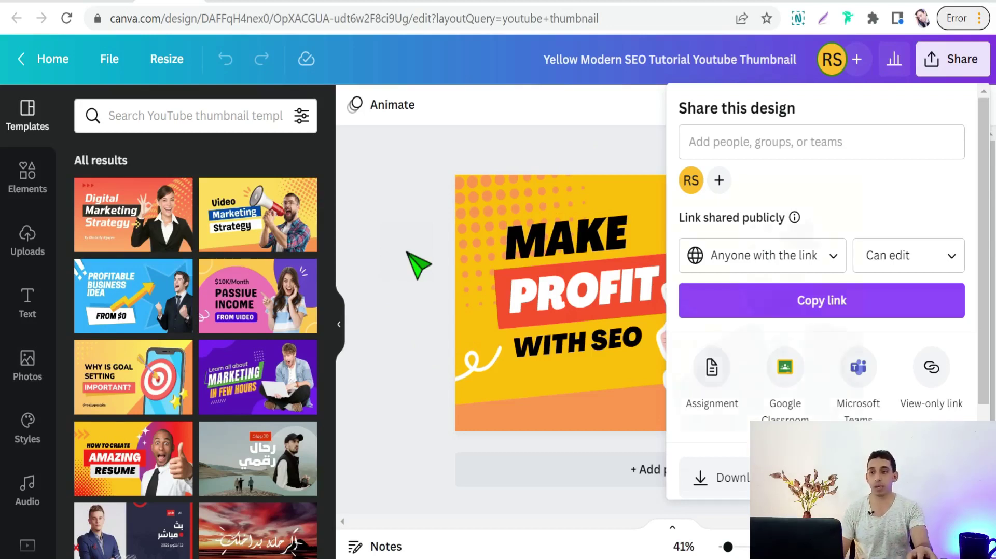
left_click(408, 254)
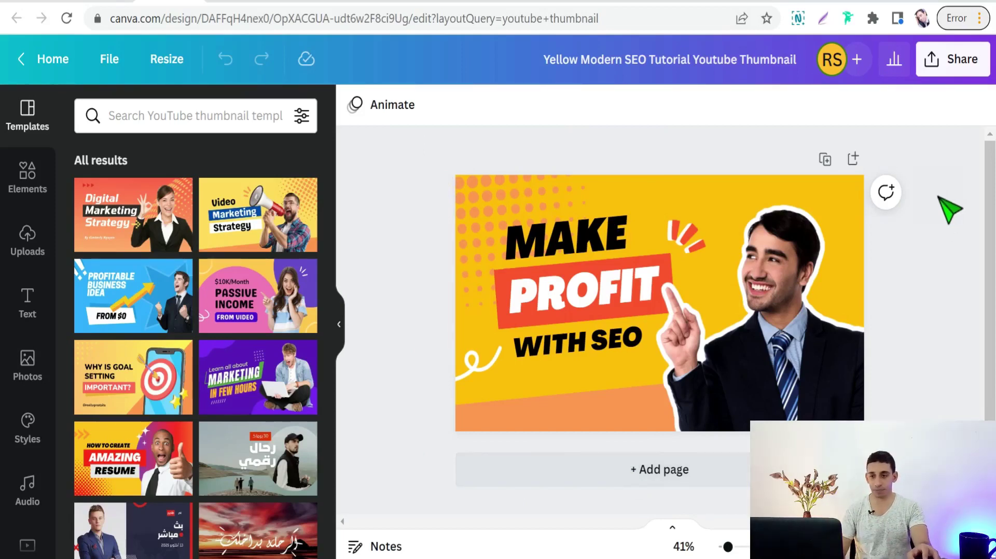
Download the "Yellow Modern SEO Tutorial Youtube Thumbnail" design as PDF Standard
left_click(935, 63)
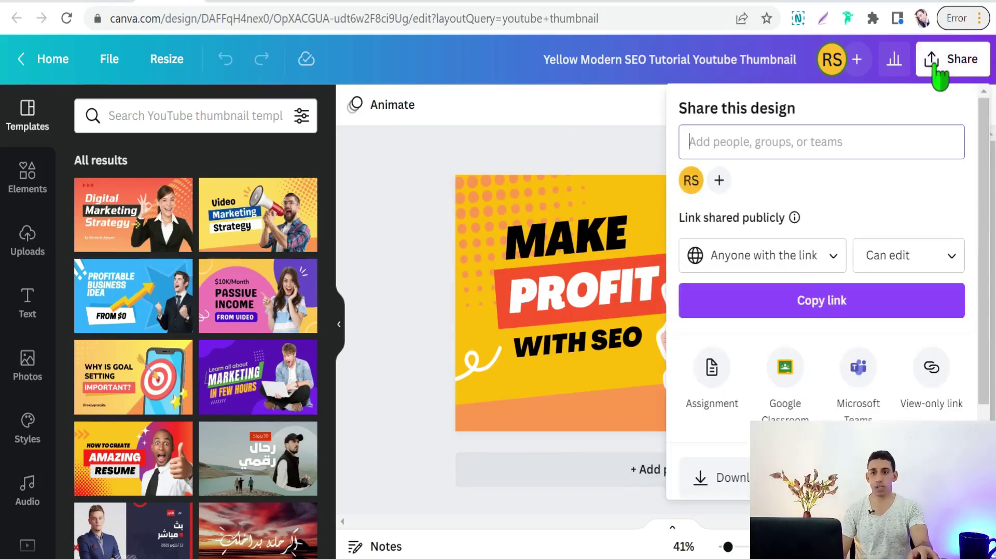
left_click(719, 477)
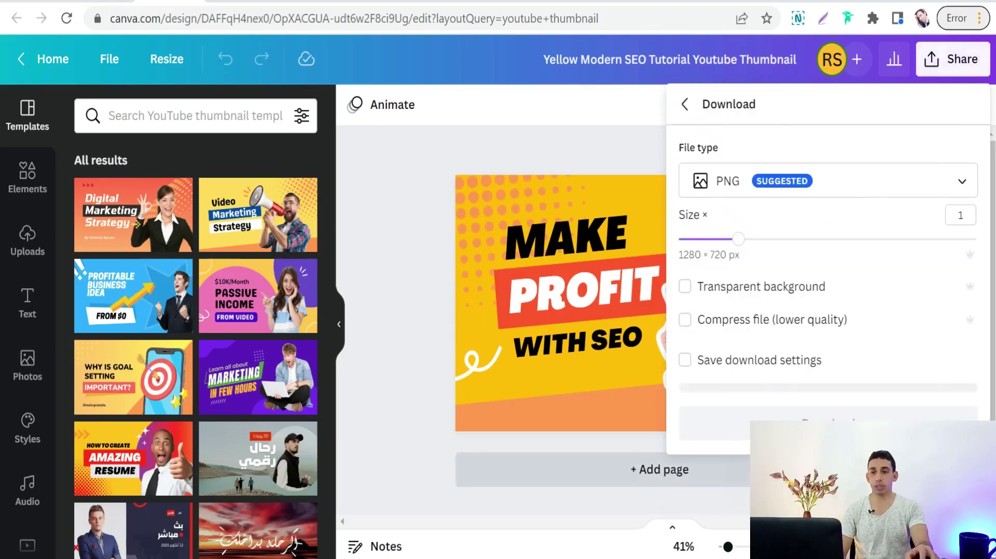
left_click(962, 182)
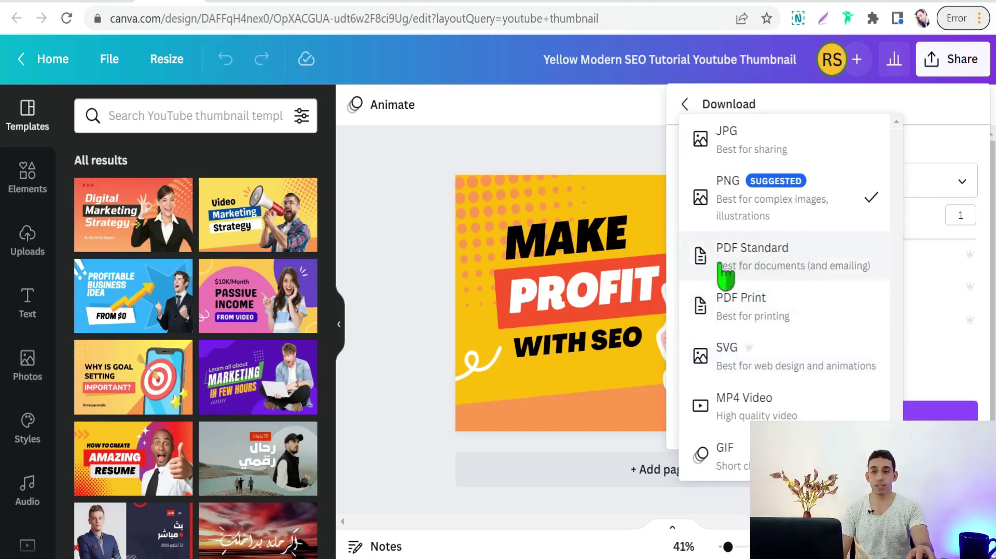
left_click(760, 272)
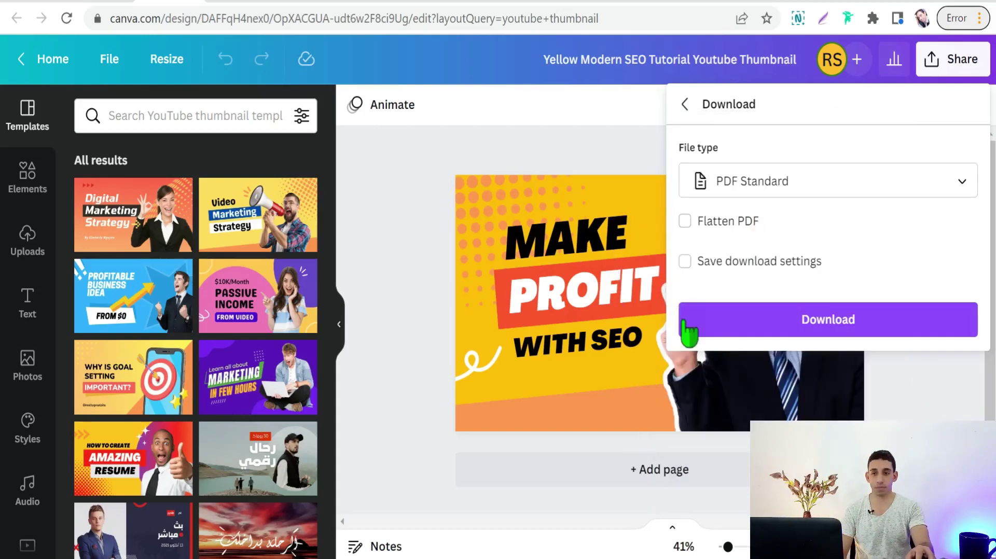
left_click(843, 330)
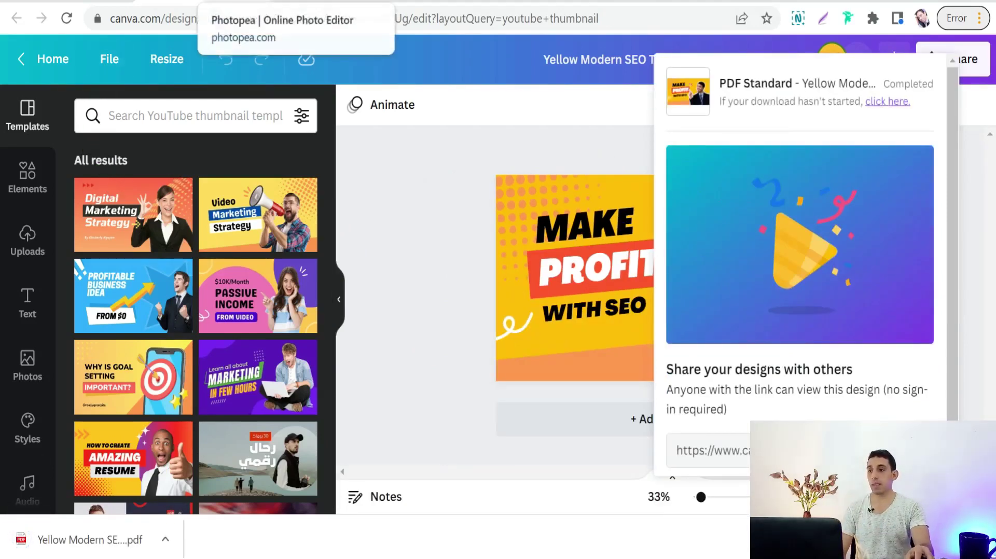
Switch to Photopea and open the downloaded Yellow Modern SEO thumbnail PDF
left_click(233, 1)
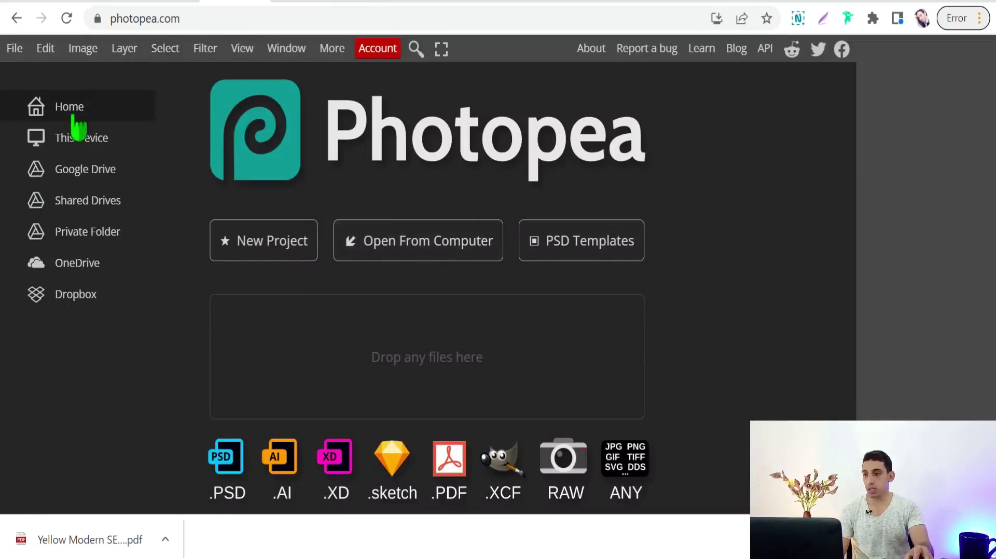
left_click(15, 48)
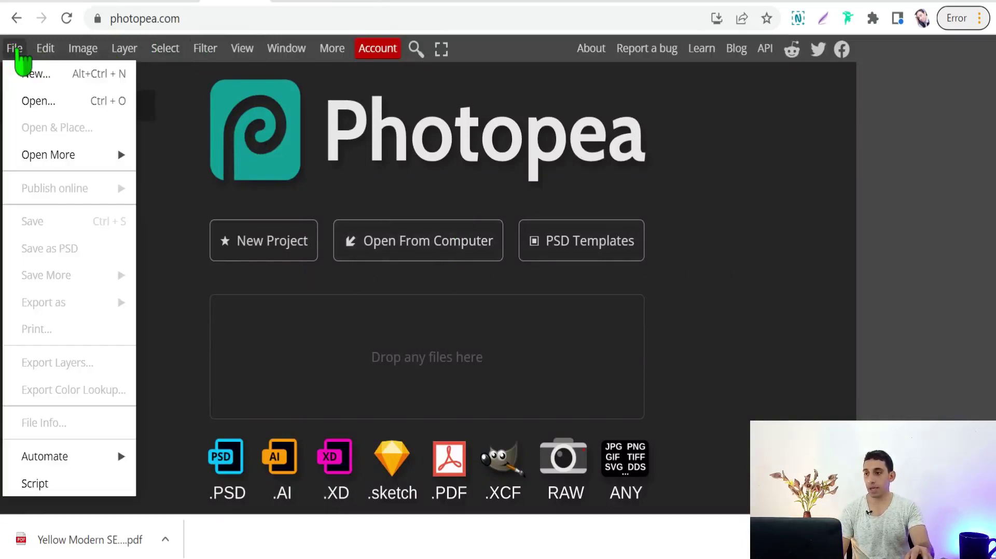
left_click(45, 103)
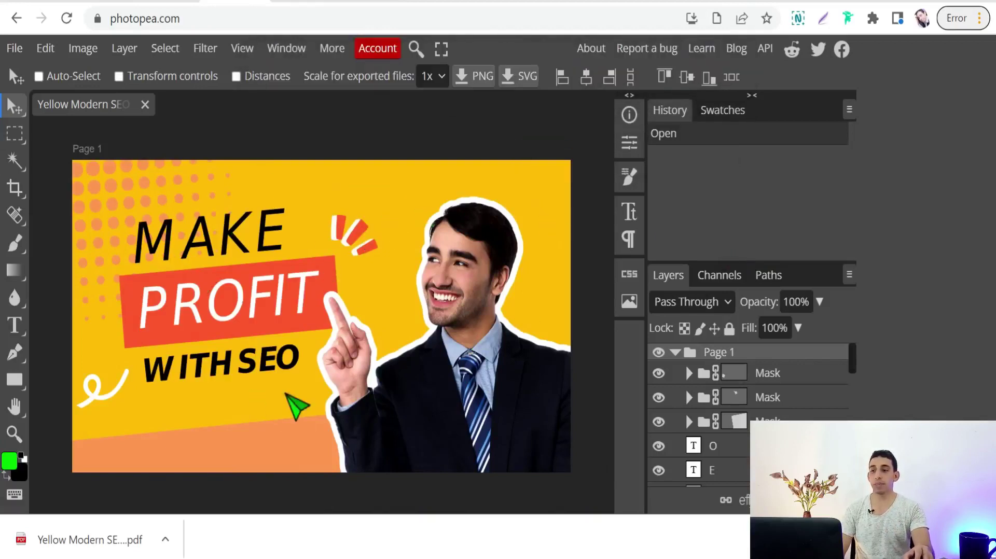
Examine the opened thumbnail's artwork and its list of mask and text layers
scroll(291, 406, "down", 3)
scroll(713, 384, "down", 10)
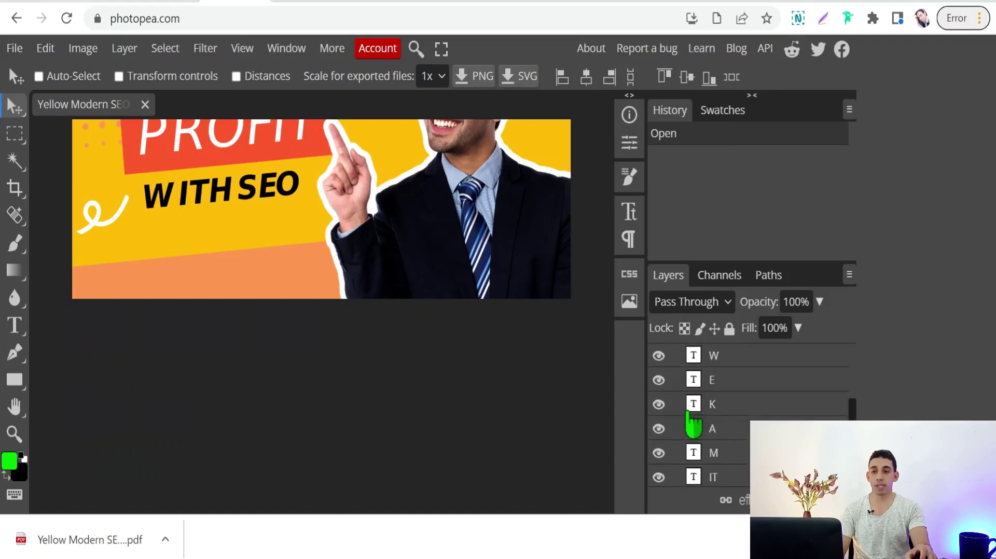
scroll(693, 428, "down", 5)
scroll(494, 351, "up", 3)
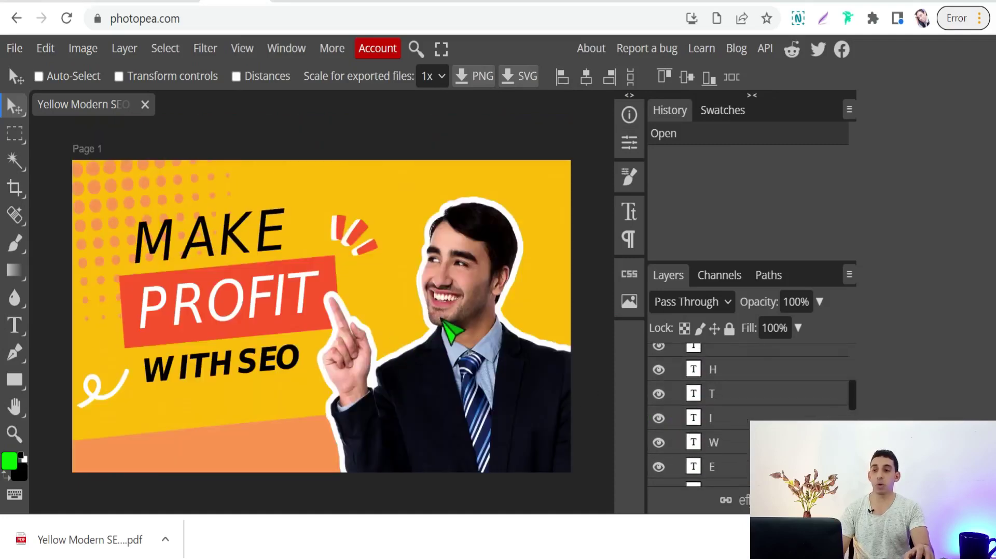
scroll(496, 352, "down", 1)
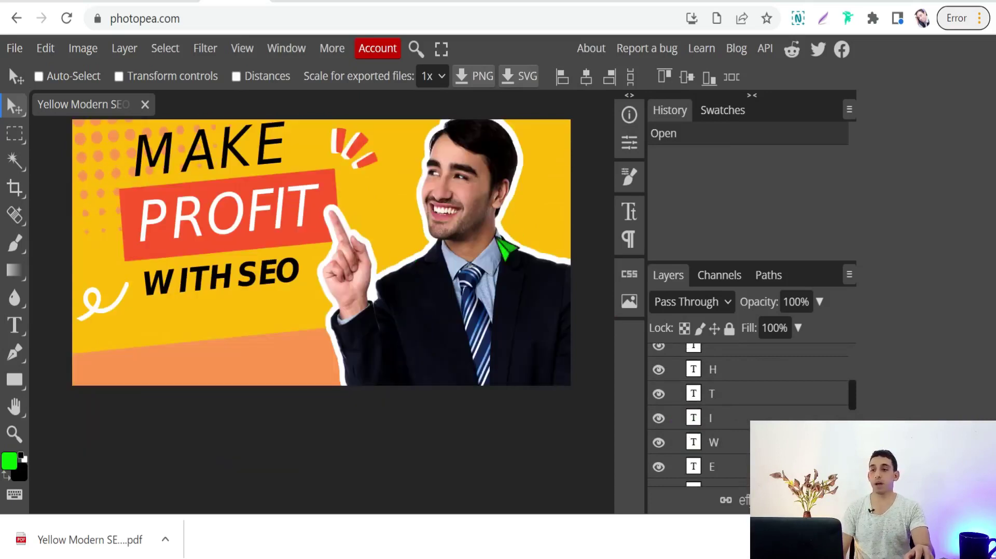
scroll(697, 394, "up", 5)
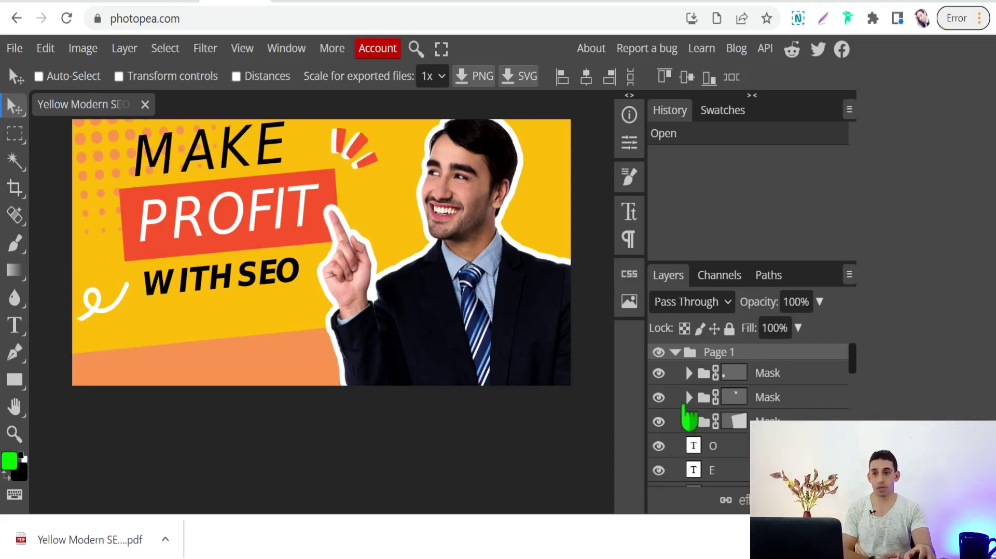
scroll(522, 351, "up", 2)
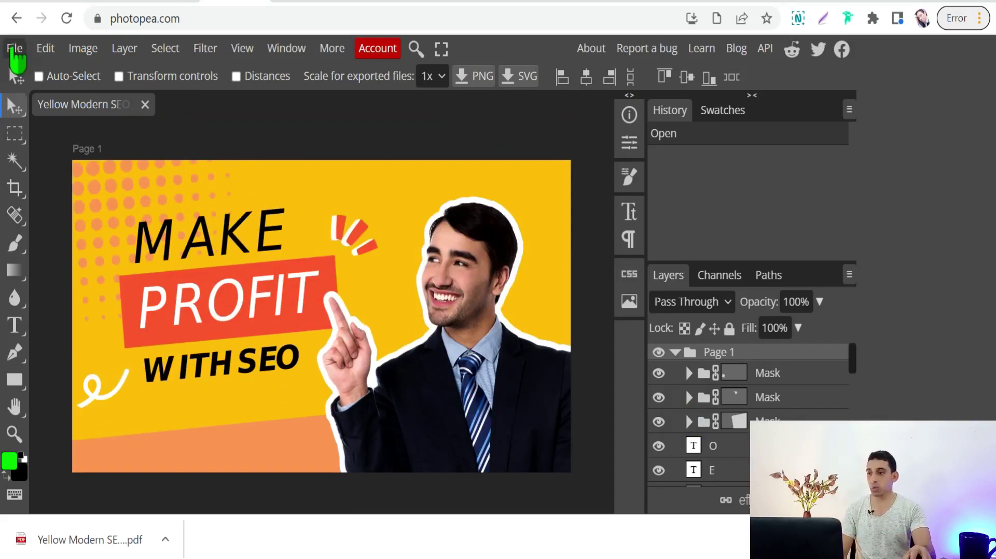
Save the thumbnail as a PSD named "Yellow Modern SEO Tutorial Youtube Thumbnail-pdf" in the Downloads folder
left_click(14, 48)
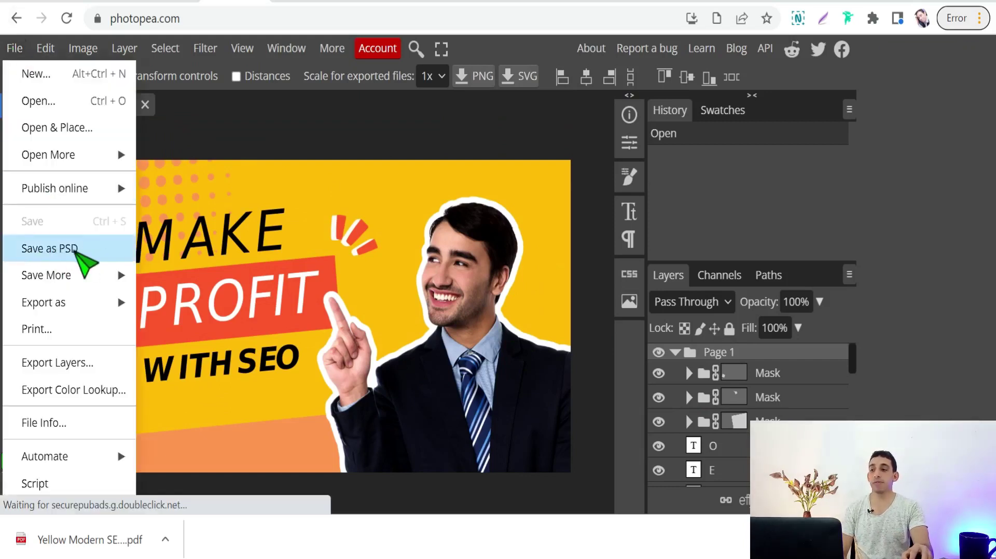
left_click(77, 251)
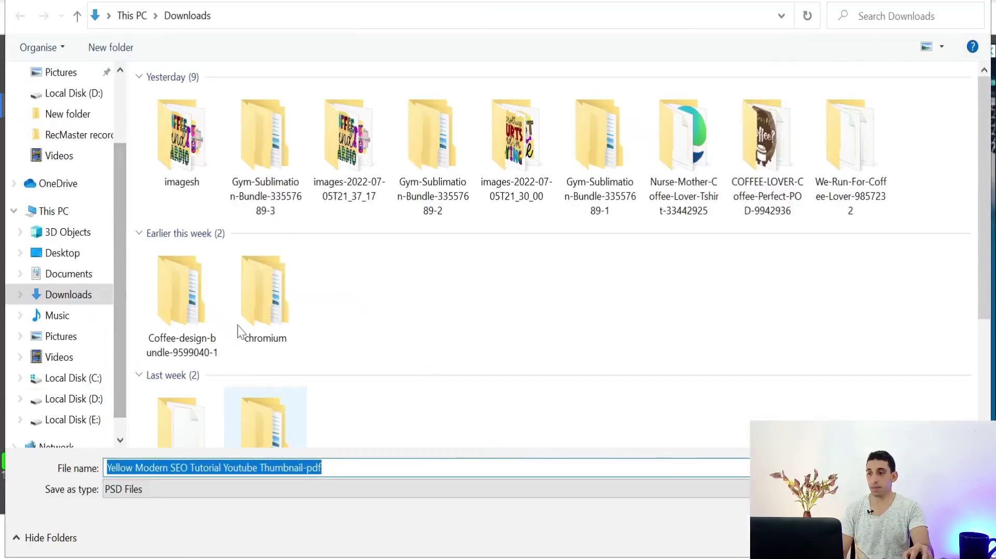
key("Return")
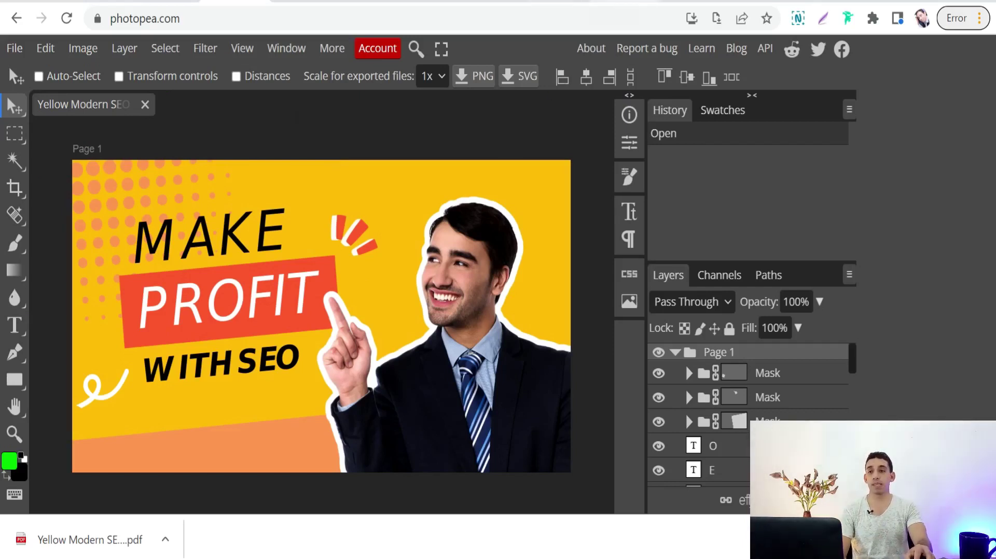
Switch to Creative Fabrica's open-store page and read the designer perks on sales share, recurrent revenue and pricing
left_click(625, 1)
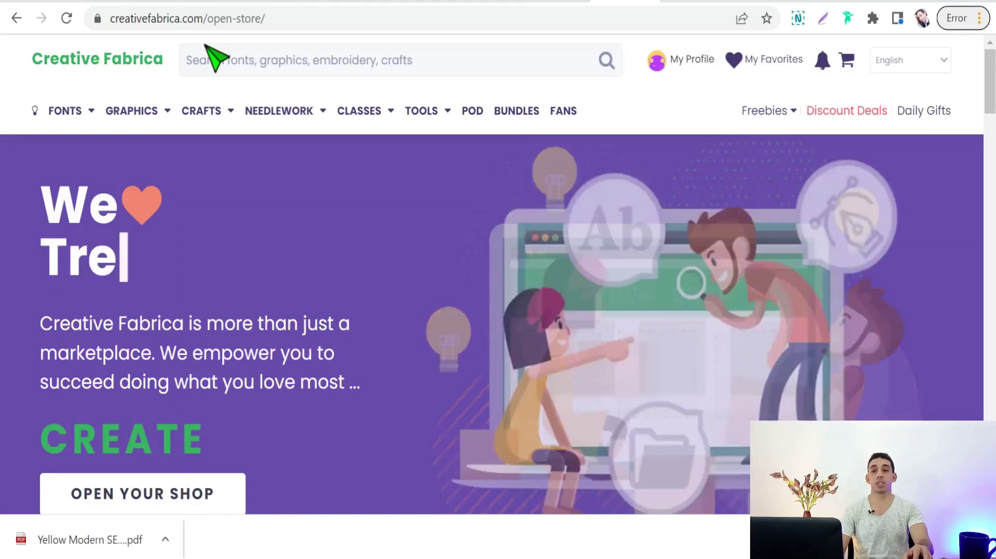
scroll(218, 273, "down", 2)
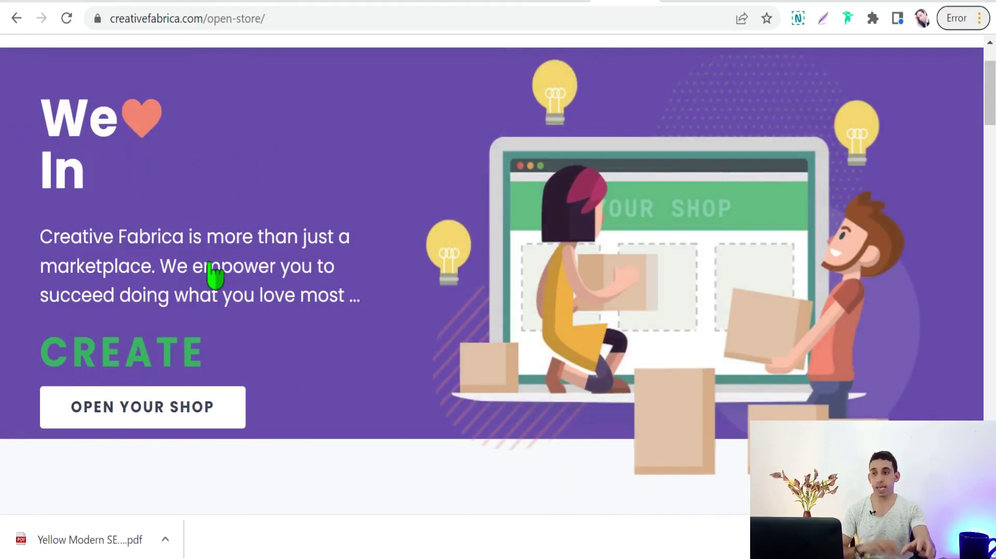
scroll(323, 304, "down", 2)
scroll(72, 352, "down", 8)
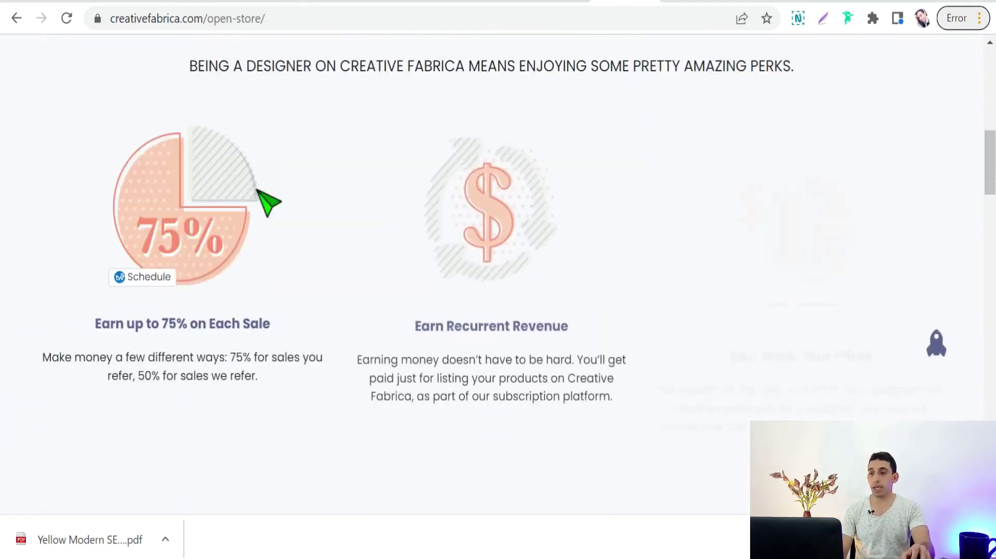
scroll(262, 195, "up", 3)
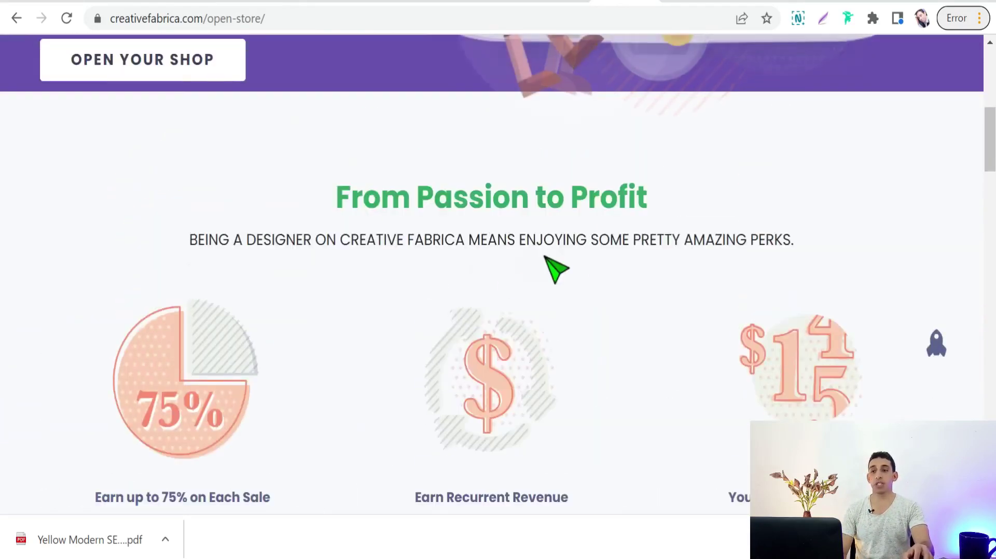
scroll(156, 395, "down", 2)
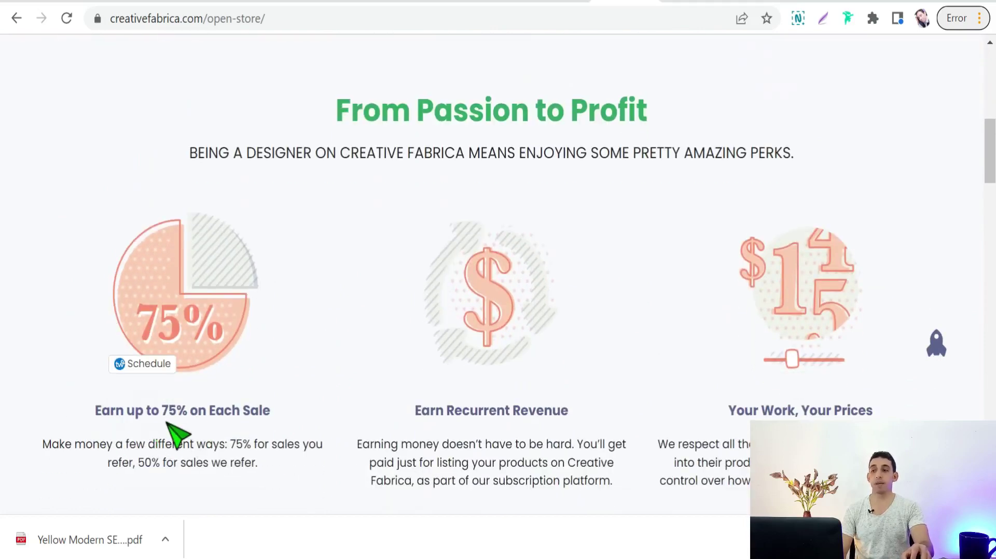
scroll(244, 400, "down", 2)
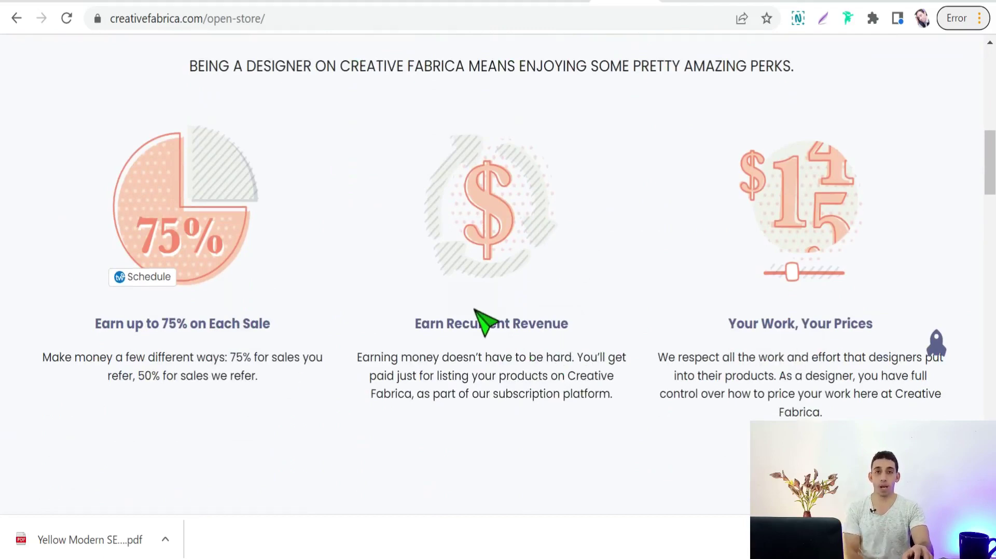
scroll(281, 291, "down", 4)
scroll(273, 291, "up", 3)
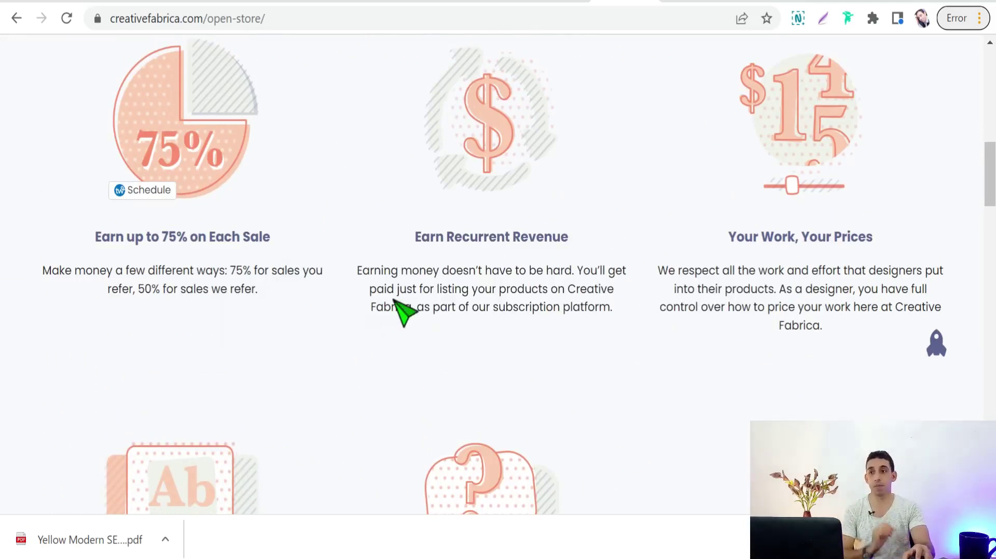
Switch to Dribbble's youtube_thumbnail tag page and open the "YouTube Thumbnail Design" shot featuring several money-themed thumbnails
left_click(693, 1)
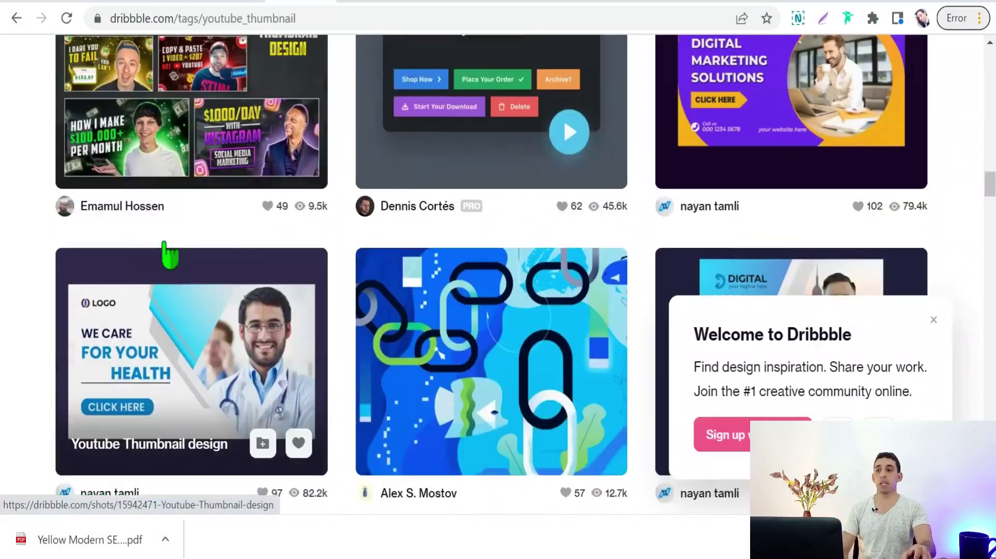
scroll(164, 253, "up", 1)
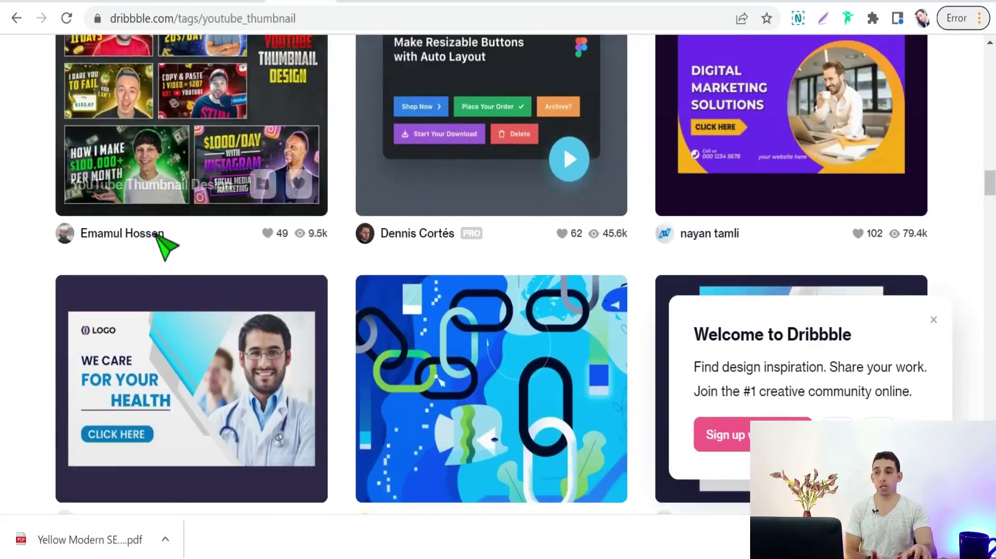
scroll(161, 245, "up", 2)
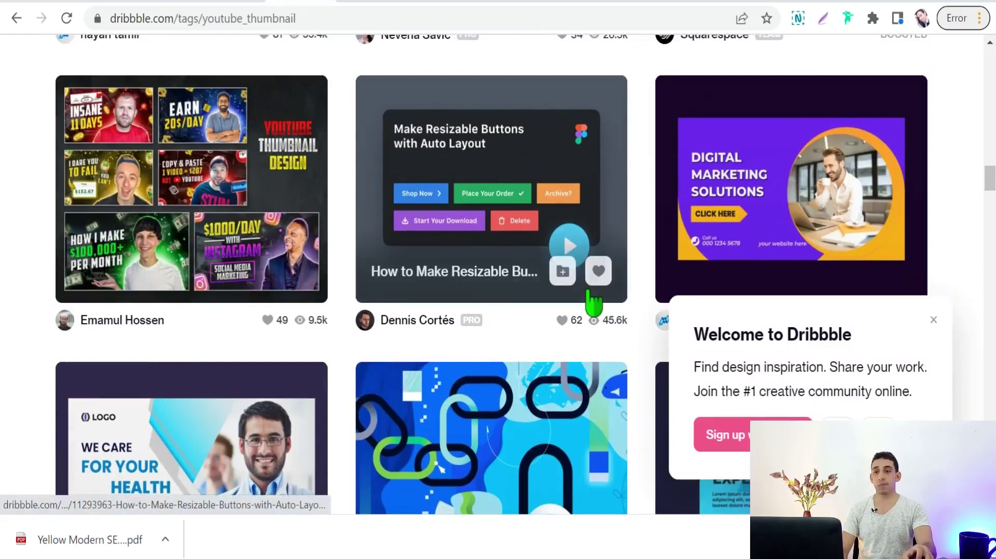
scroll(156, 267, "down", 2)
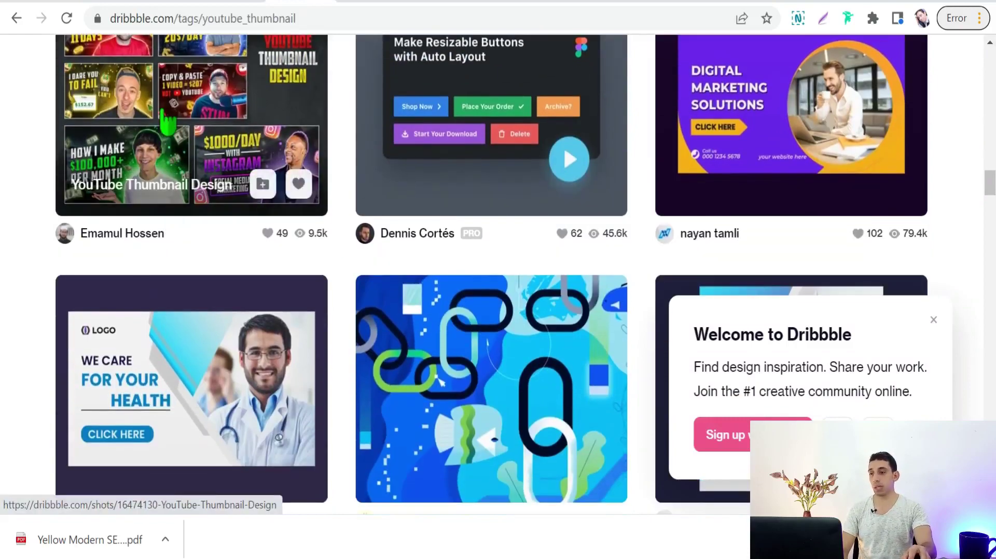
left_click(162, 132)
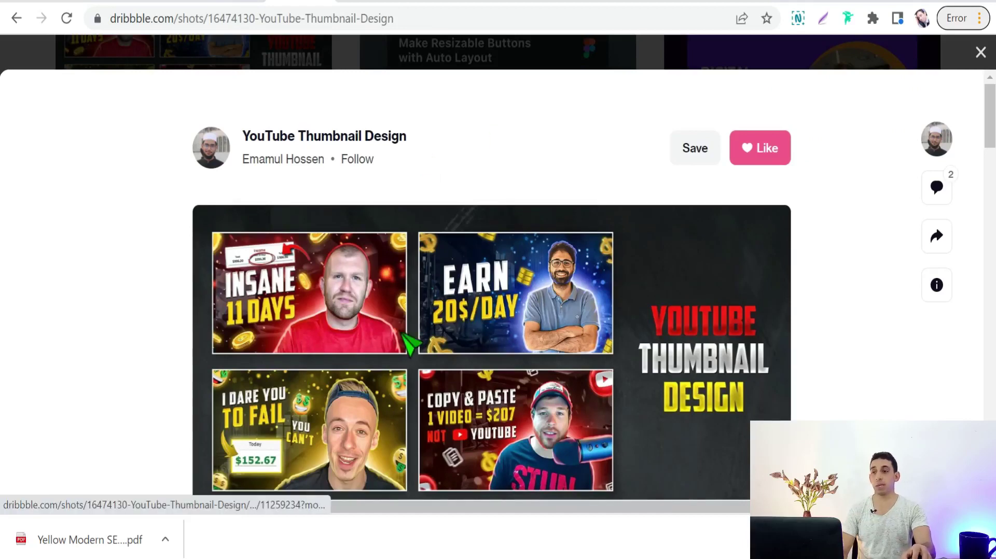
Examine the thumbnails in the "YouTube Thumbnail Design" shot and read the designer's freelance description and portfolio links beneath it
scroll(362, 289, "down", 2)
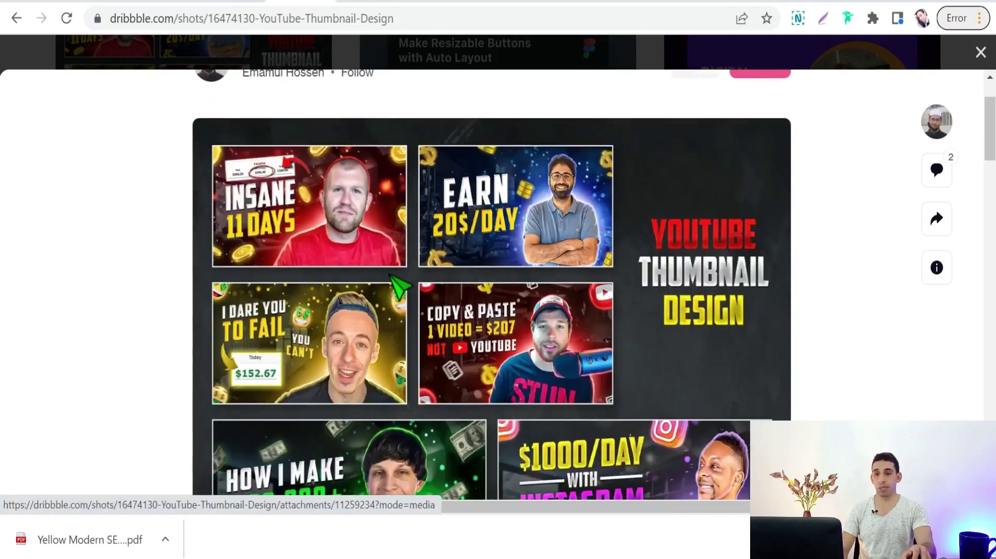
scroll(237, 206, "down", 10)
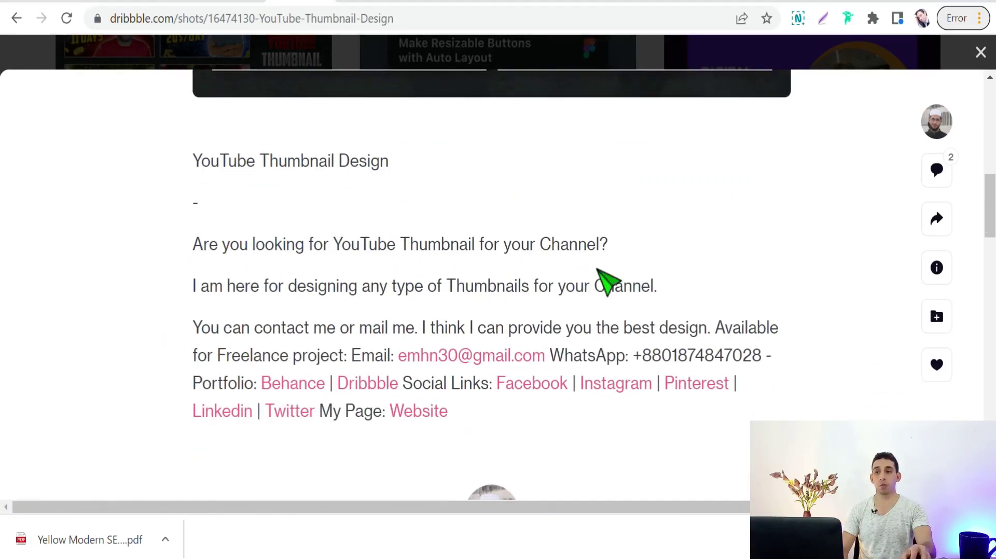
scroll(598, 271, "down", 12)
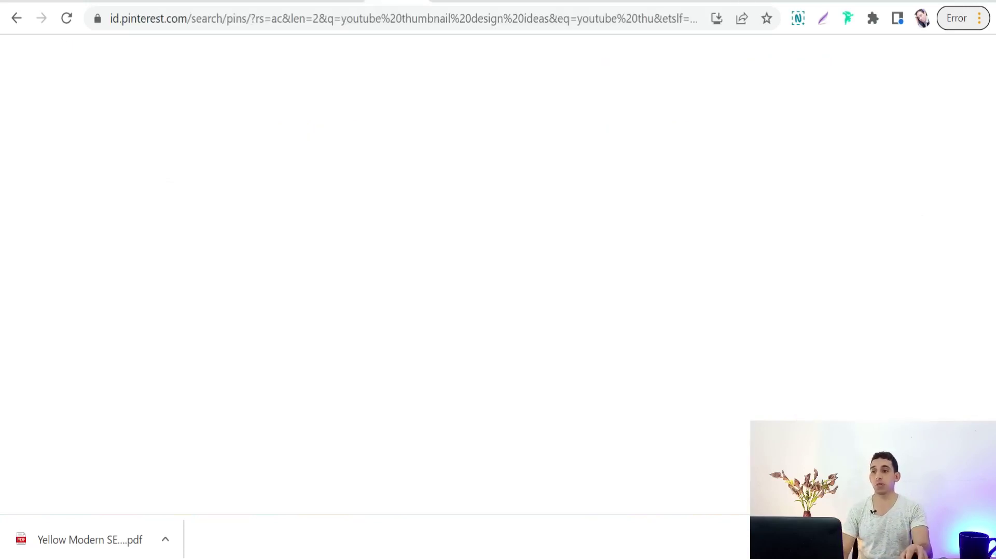
Switch to Pinterest's "youtube thumbnail design ideas" search page and browse the pins for thumbnail template packs and design styles
scroll(428, 340, "down", 5)
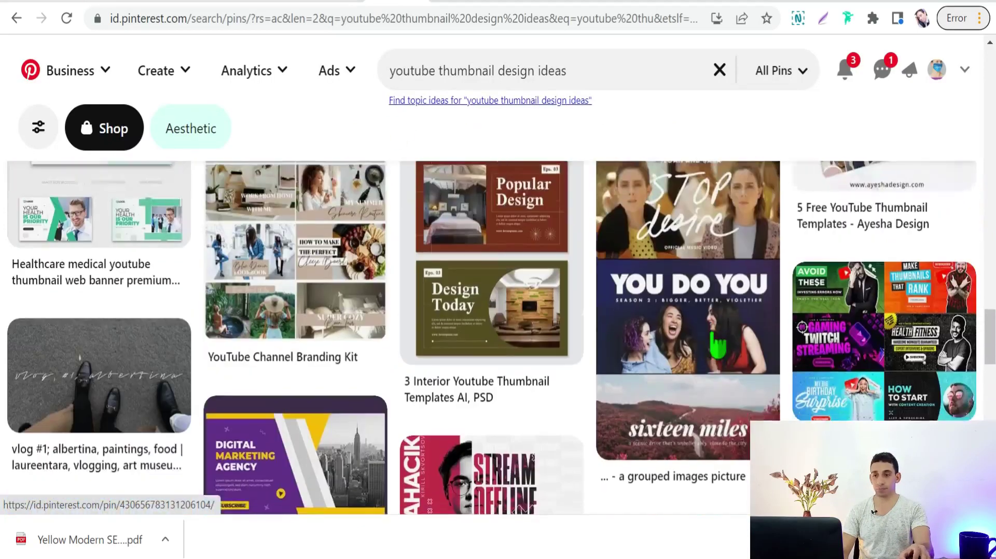
scroll(687, 353, "up", 3)
scroll(687, 352, "up", 5)
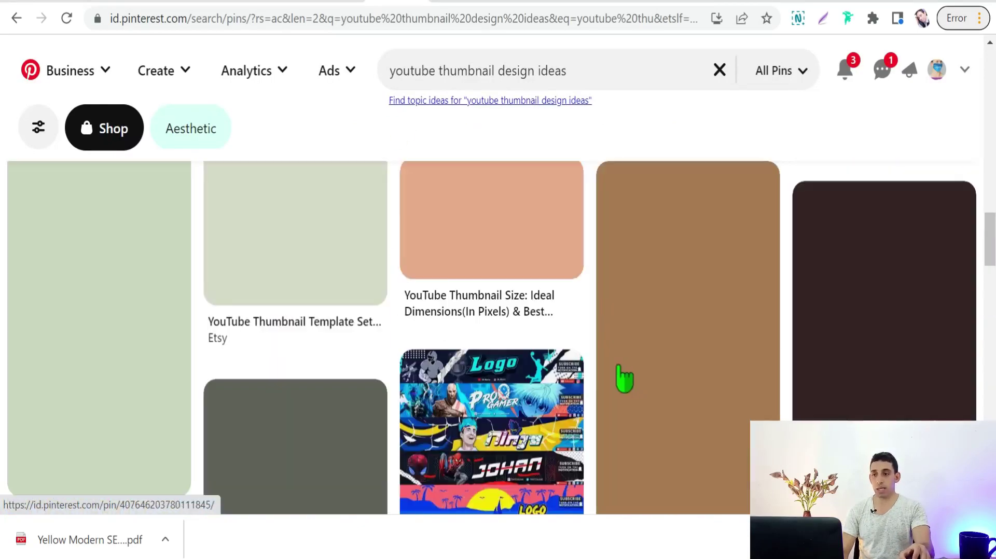
scroll(529, 384, "down", 3)
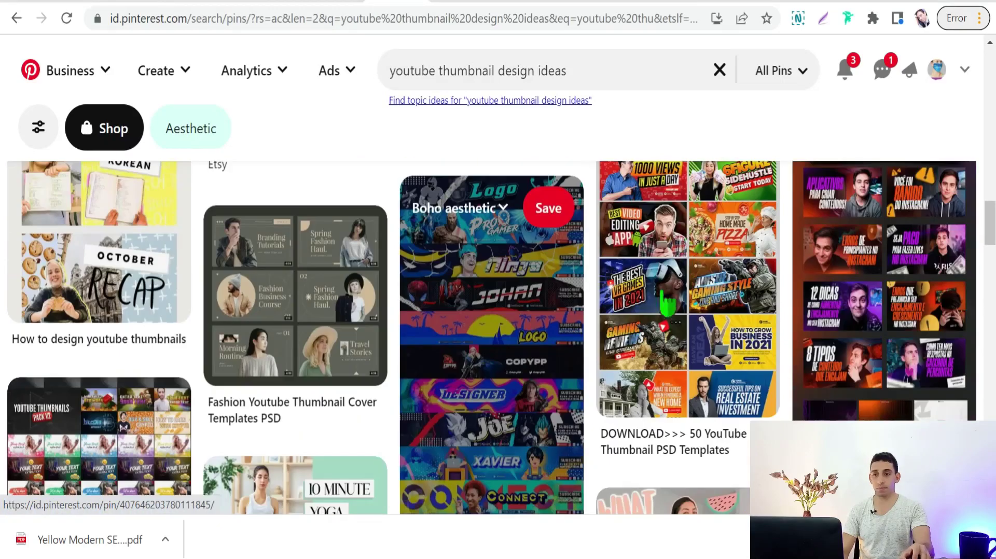
scroll(718, 239, "up", 3)
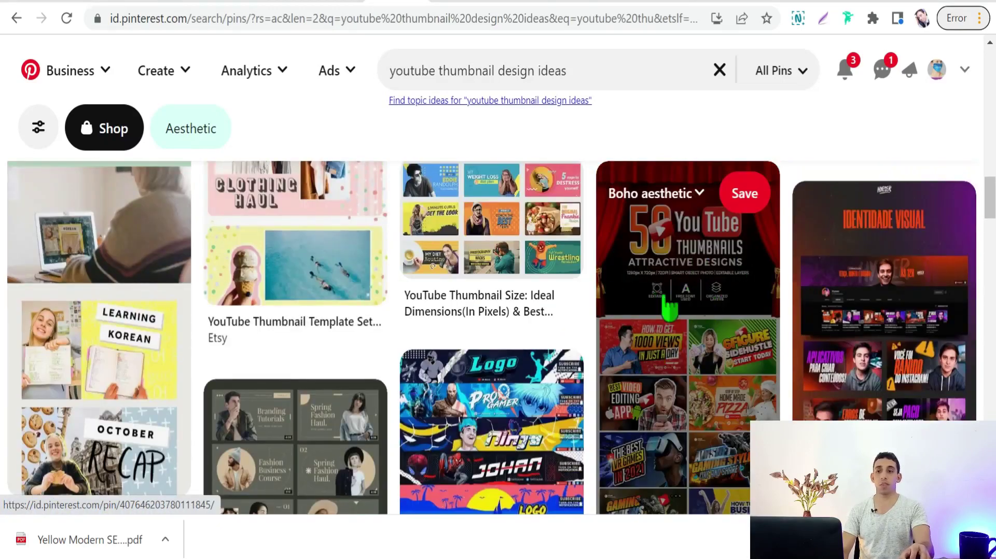
scroll(706, 321, "down", 3)
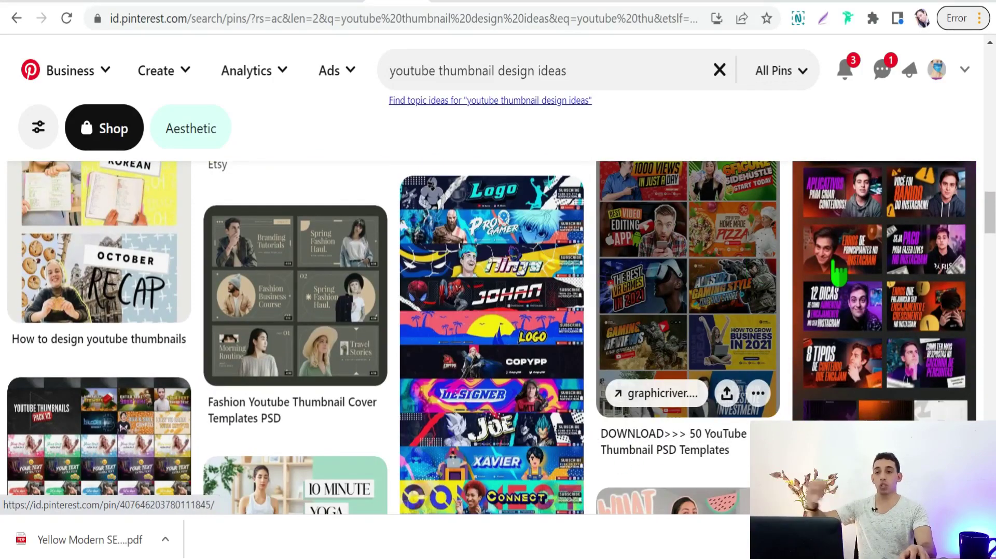
scroll(756, 309, "up", 3)
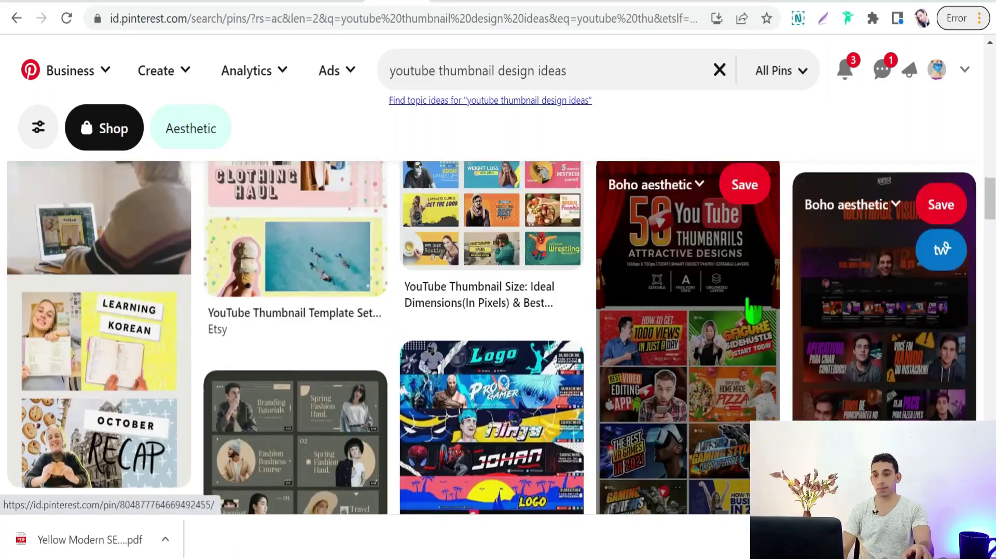
scroll(151, 304, "down", 15)
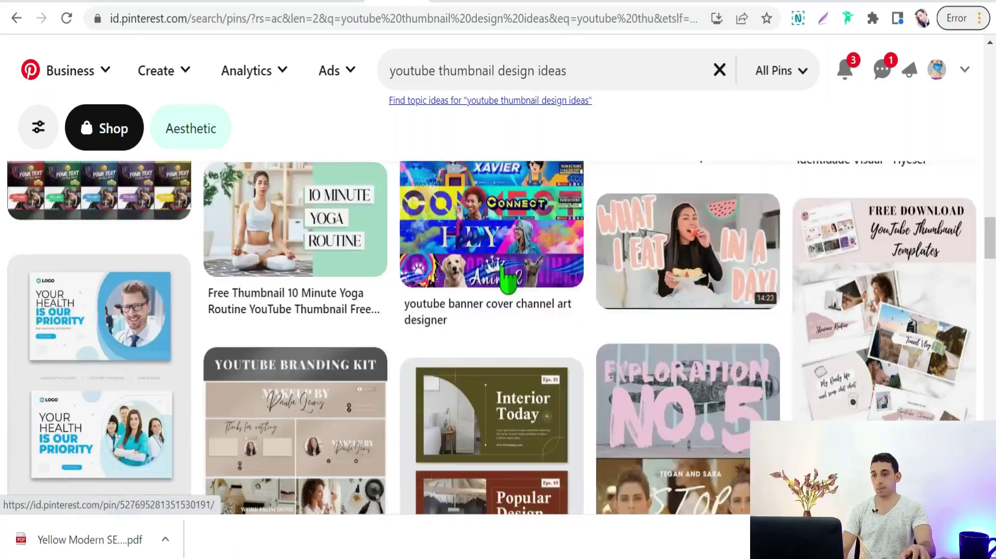
scroll(506, 280, "down", 5)
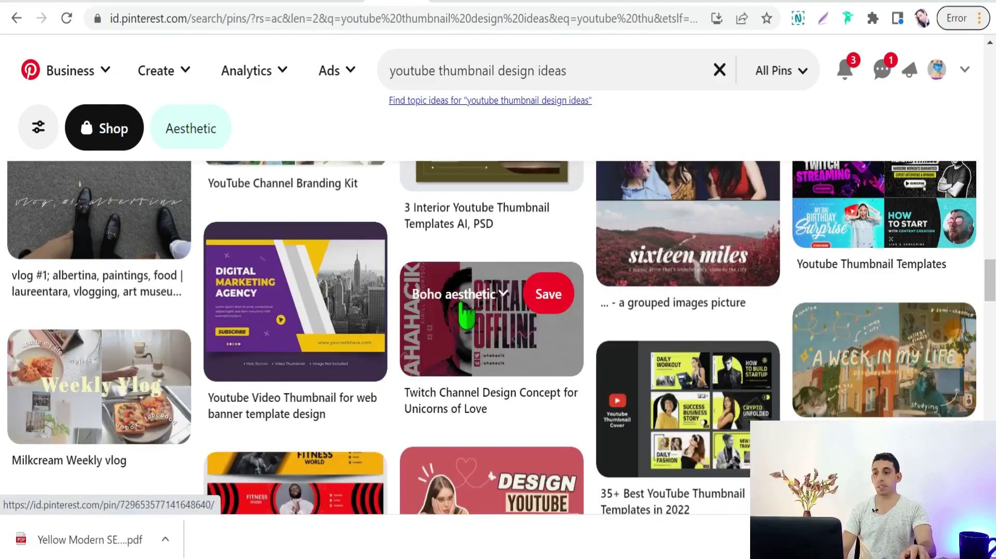
scroll(381, 340, "down", 5)
scroll(311, 337, "up", 9)
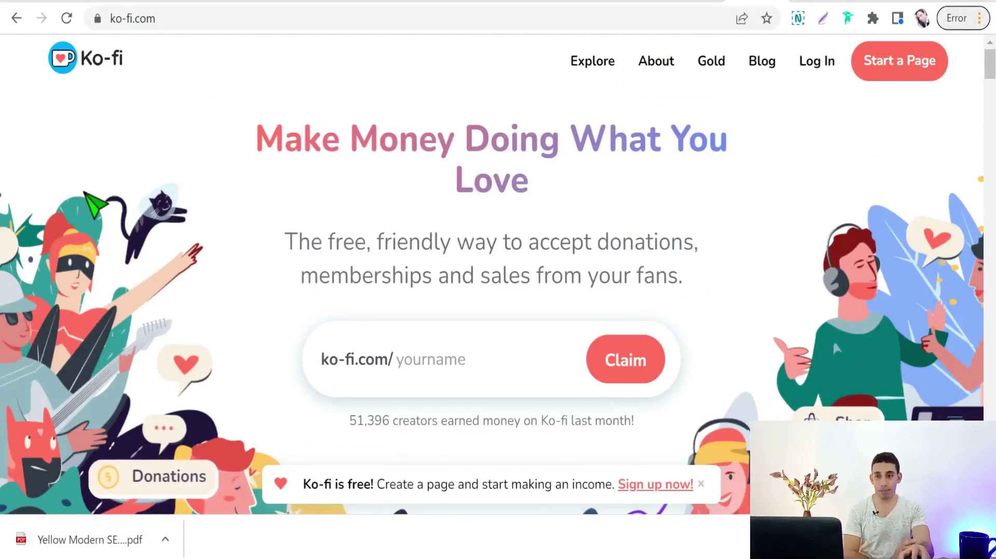
Switch to Ko-fi's home page and read its sections on donation fees and Sell Products, including the digital items and listing fees lines
scroll(312, 282, "down", 15)
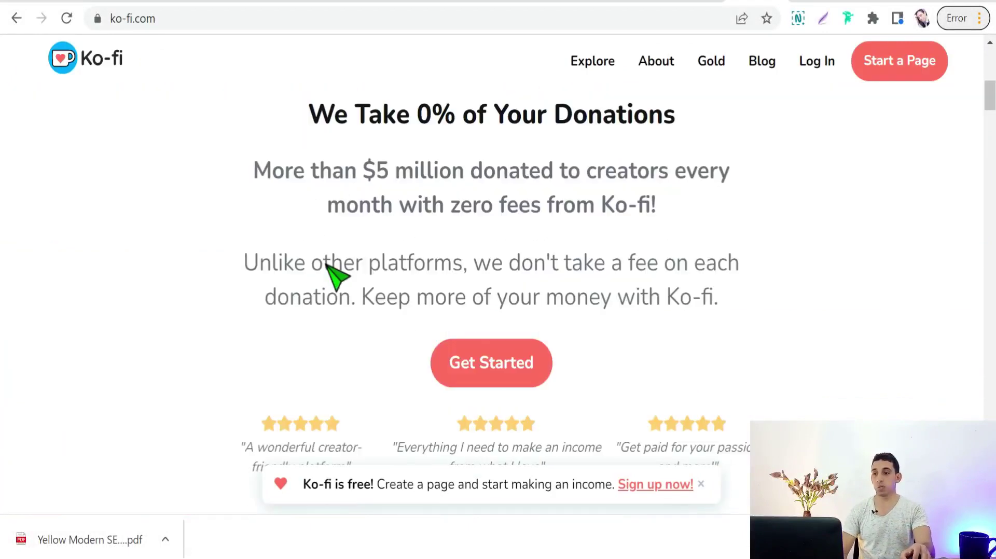
left_click_drag(530, 259, 877, 265)
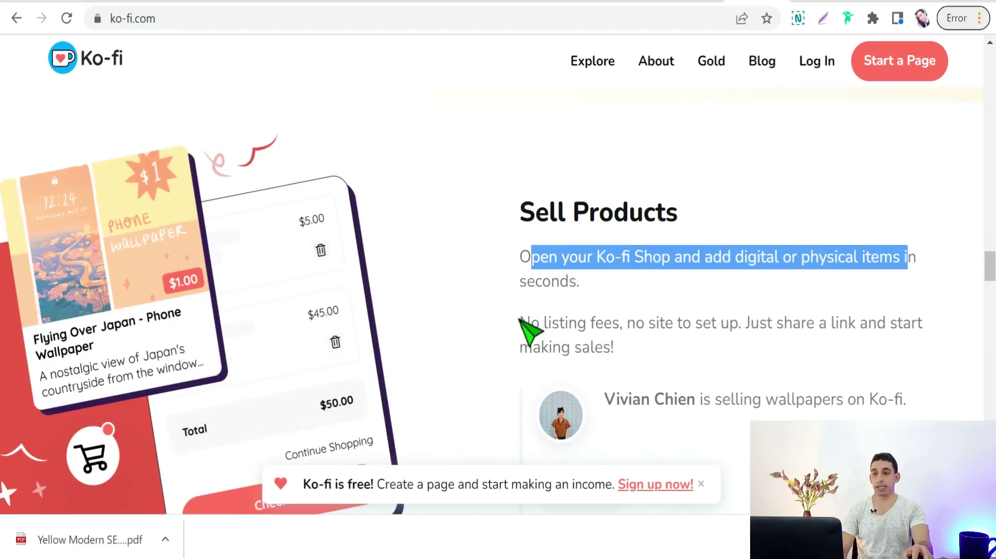
left_click_drag(521, 326, 695, 326)
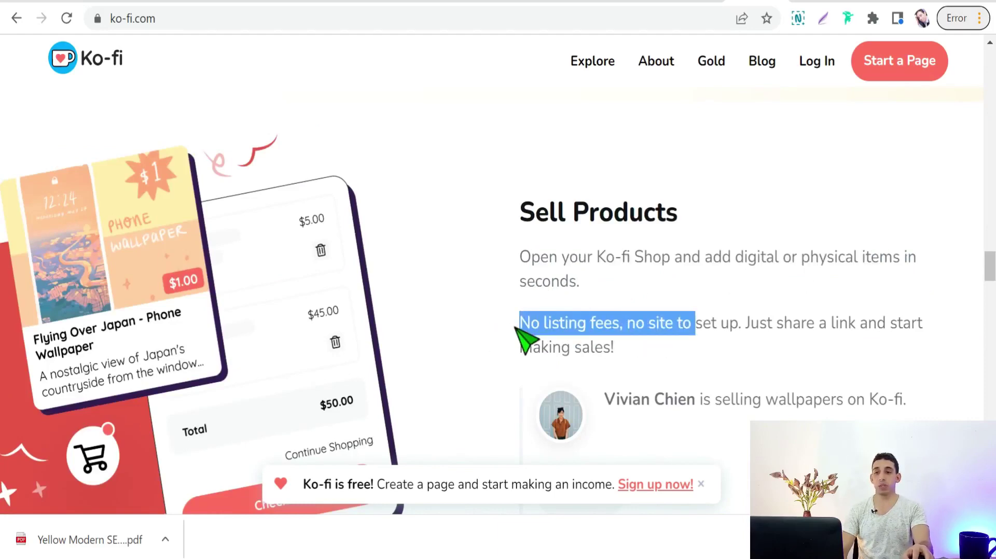
left_click(645, 354)
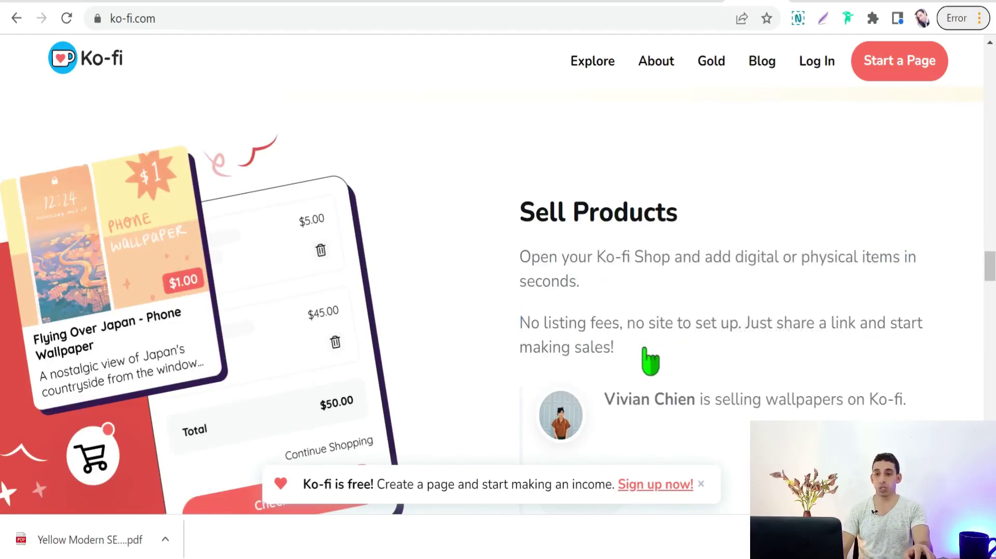
scroll(597, 334, "down", 10)
scroll(356, 339, "down", 10)
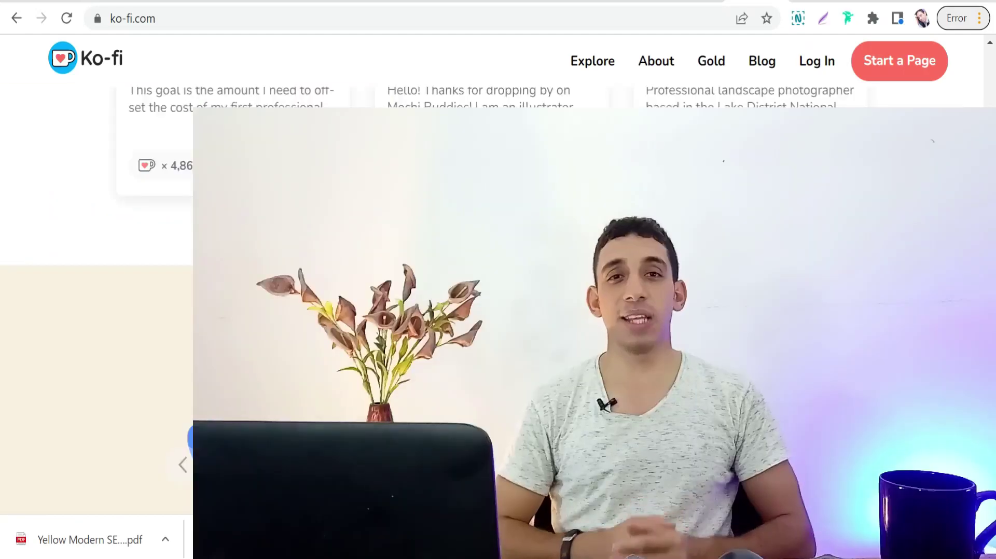